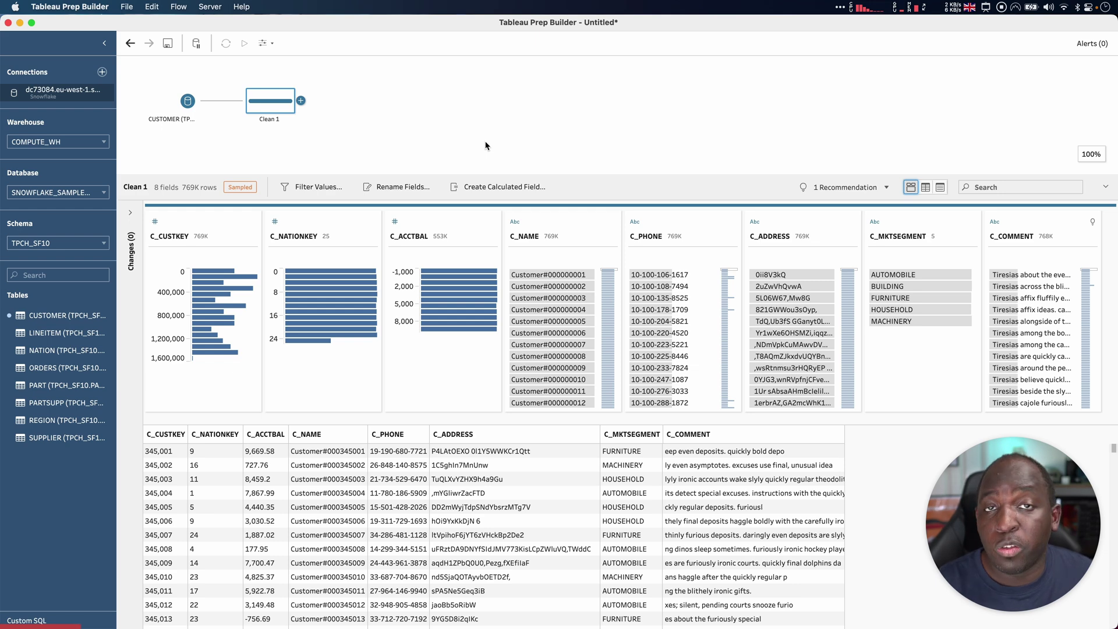
Move C_ACCTBAL ahead of C_NAME in Clean 1 and add an Output step after it
click(538, 224)
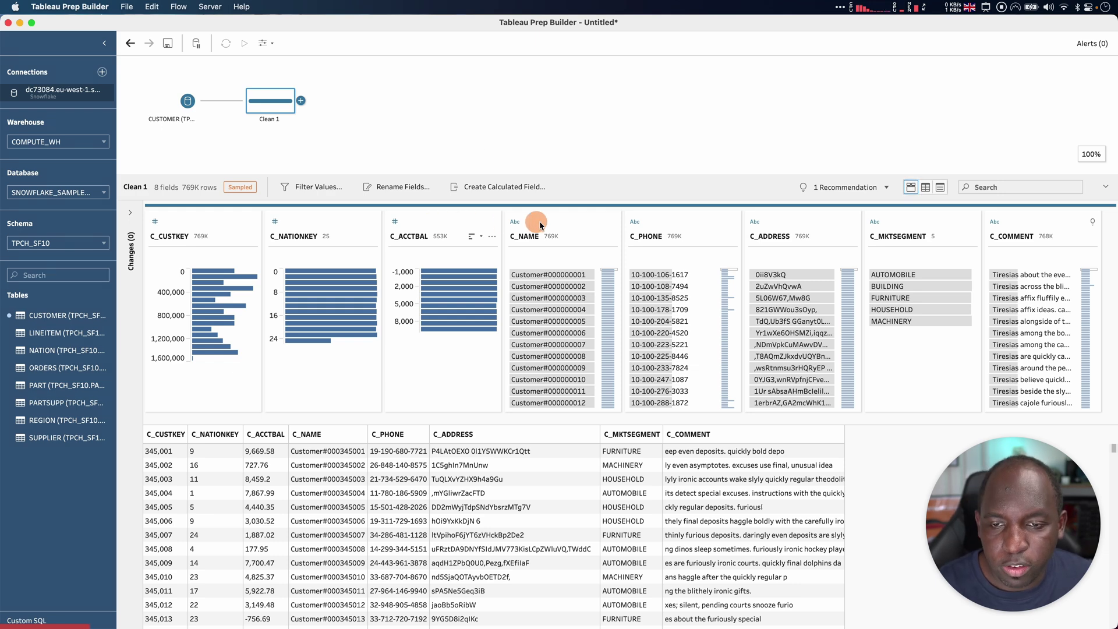
drag(540, 226, 635, 383)
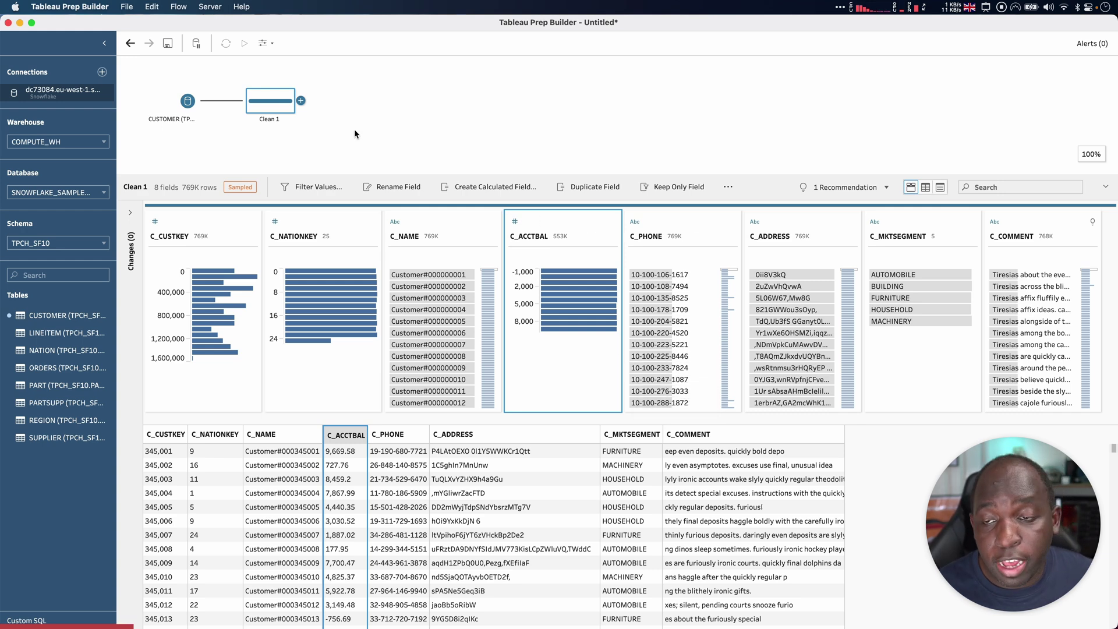
click(299, 101)
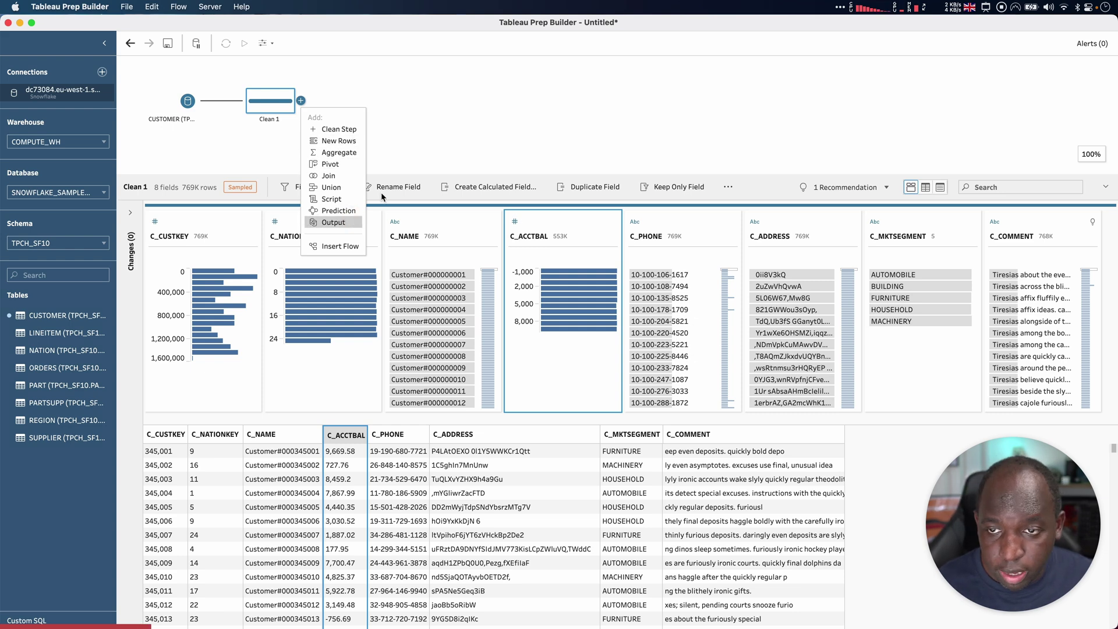
key(Return)
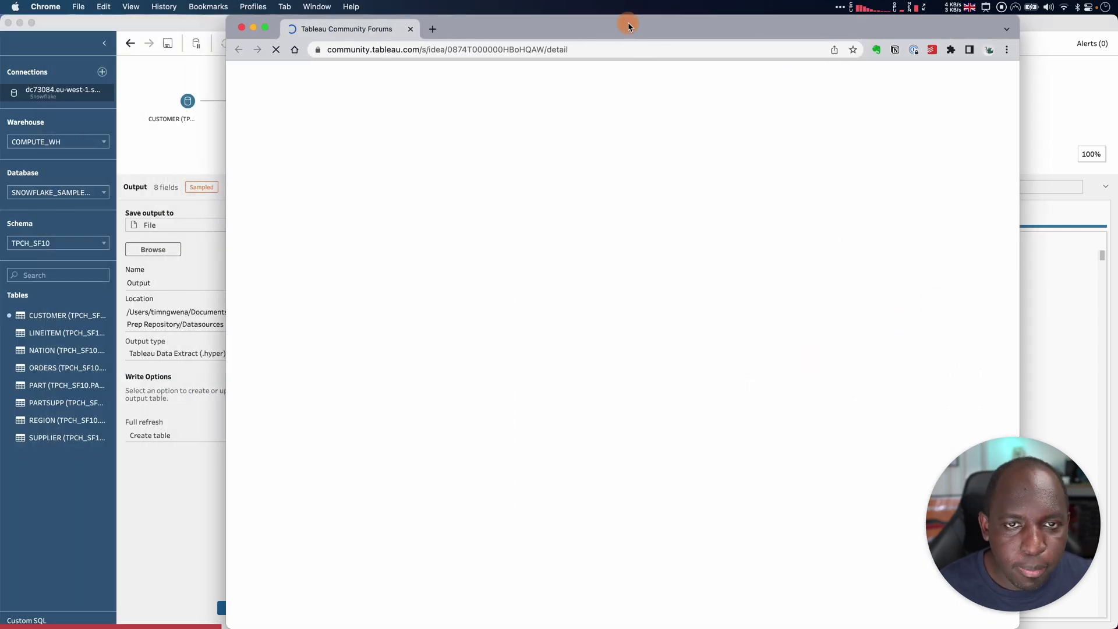
Maximise Chrome, read the idea on keeping field order in output, then minimise the browser
double_click(627, 22)
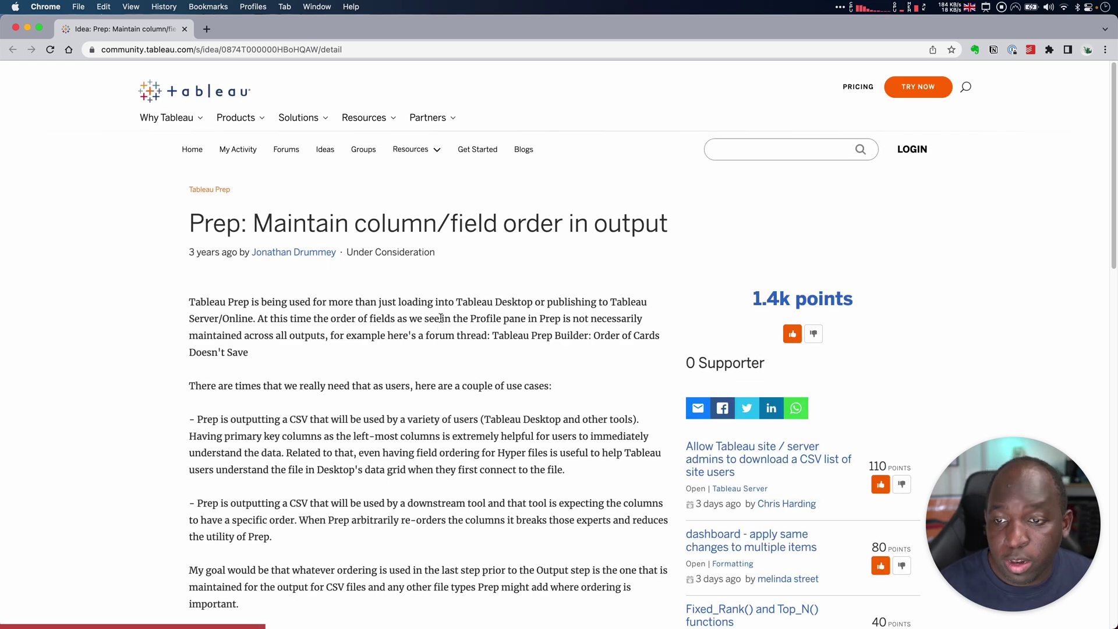
scroll(443, 323, down, 5)
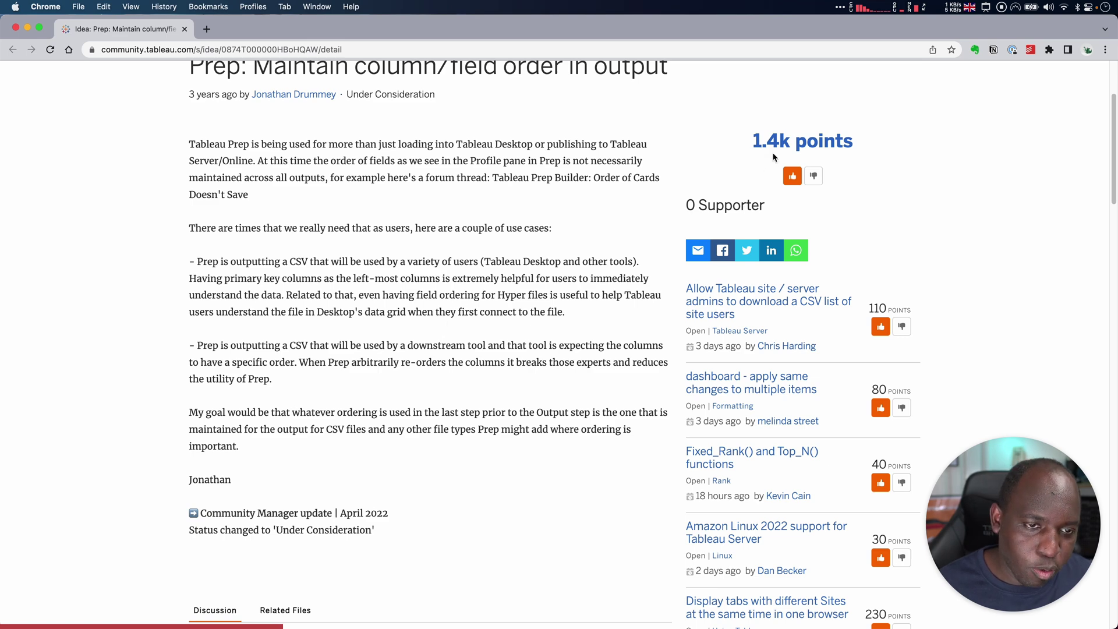
scroll(637, 274, down, 15)
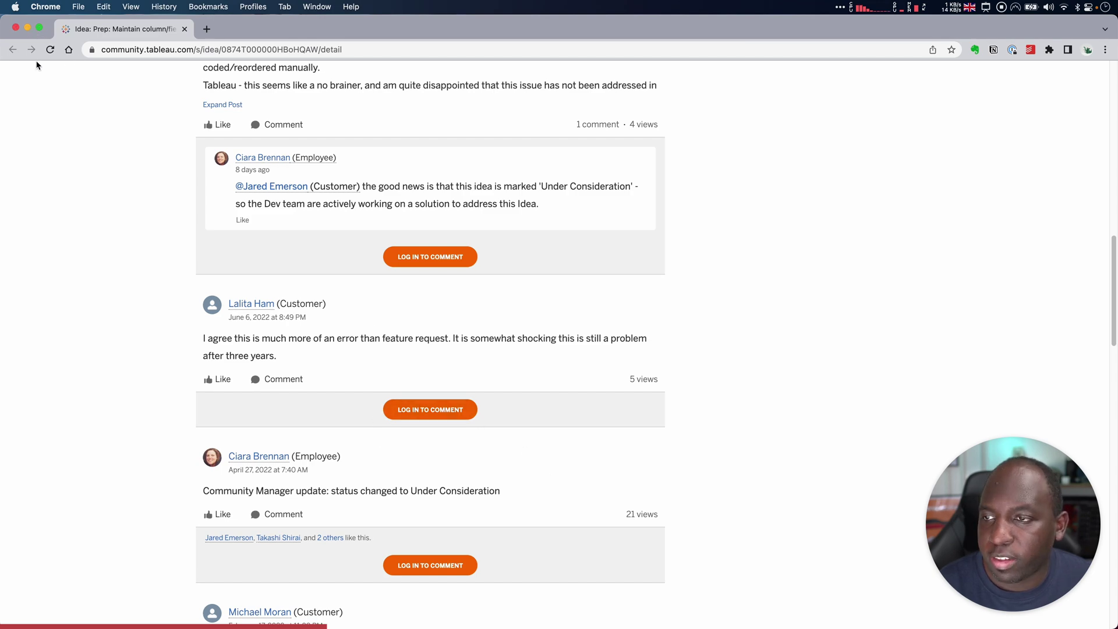
click(27, 29)
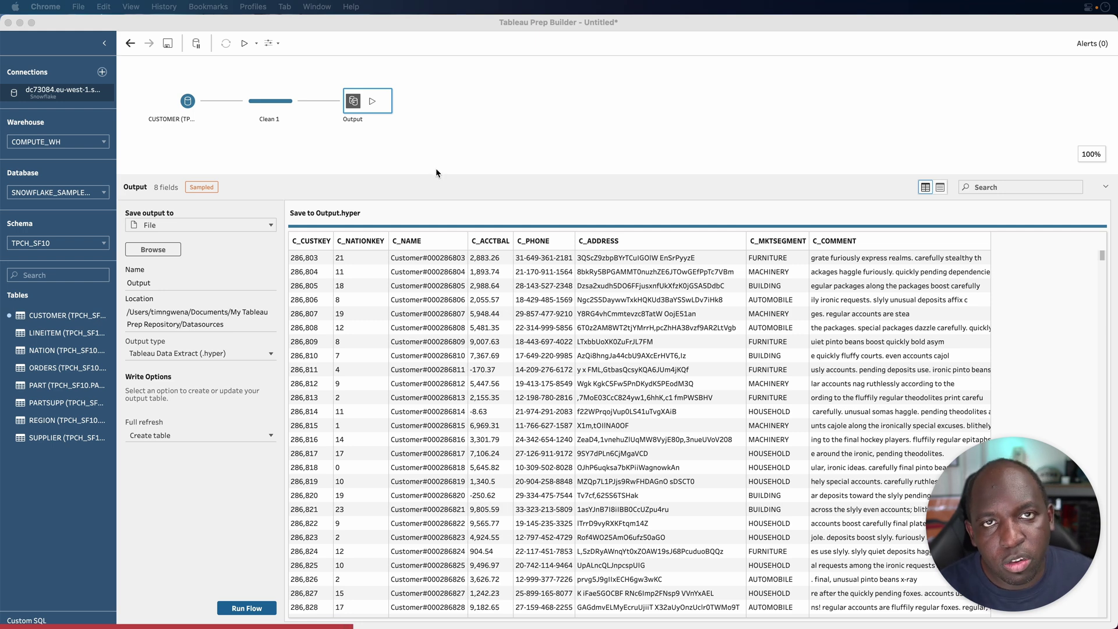
In list view, reorder Clean 1's fields to start C_NATIONKEY, C_PHONE, C_CUSTKEY, then open the Output settings
click(280, 110)
click(280, 110)
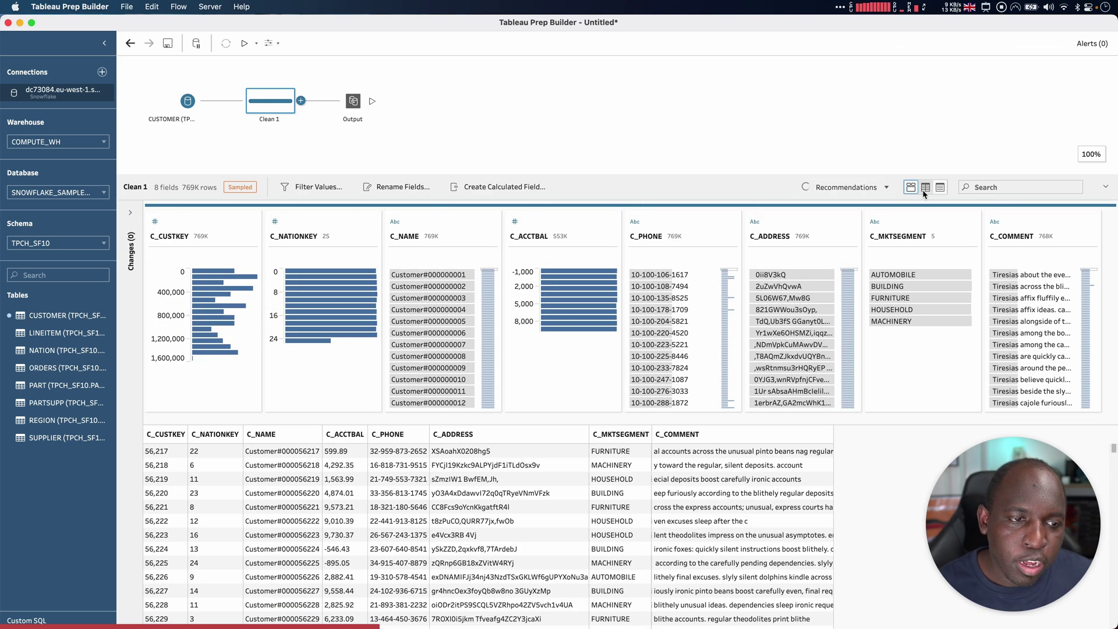
click(940, 187)
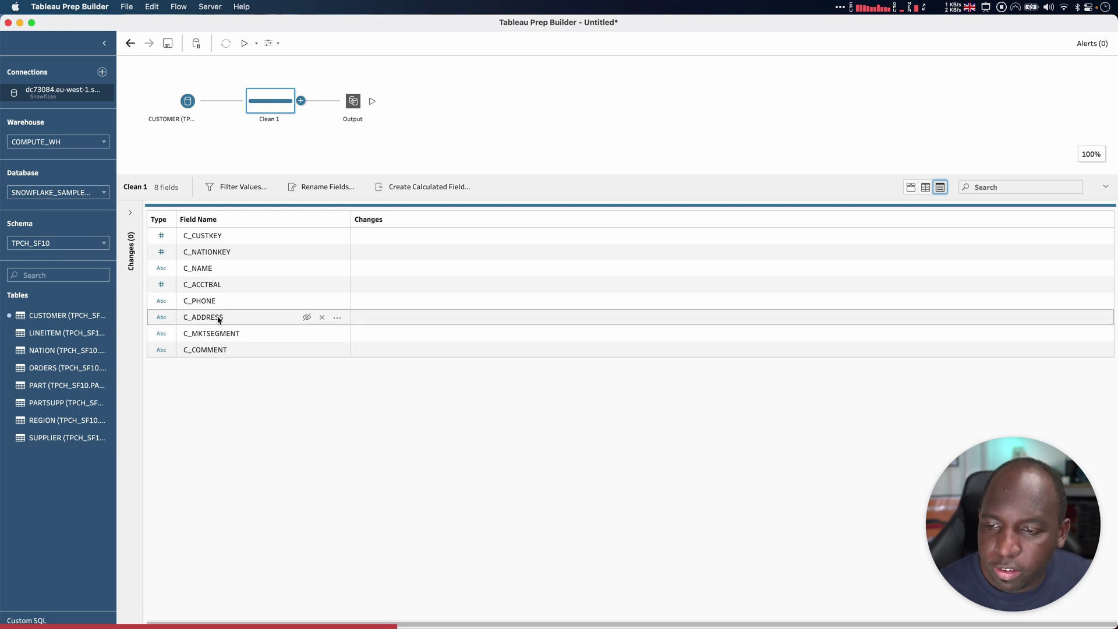
drag(244, 291, 233, 248)
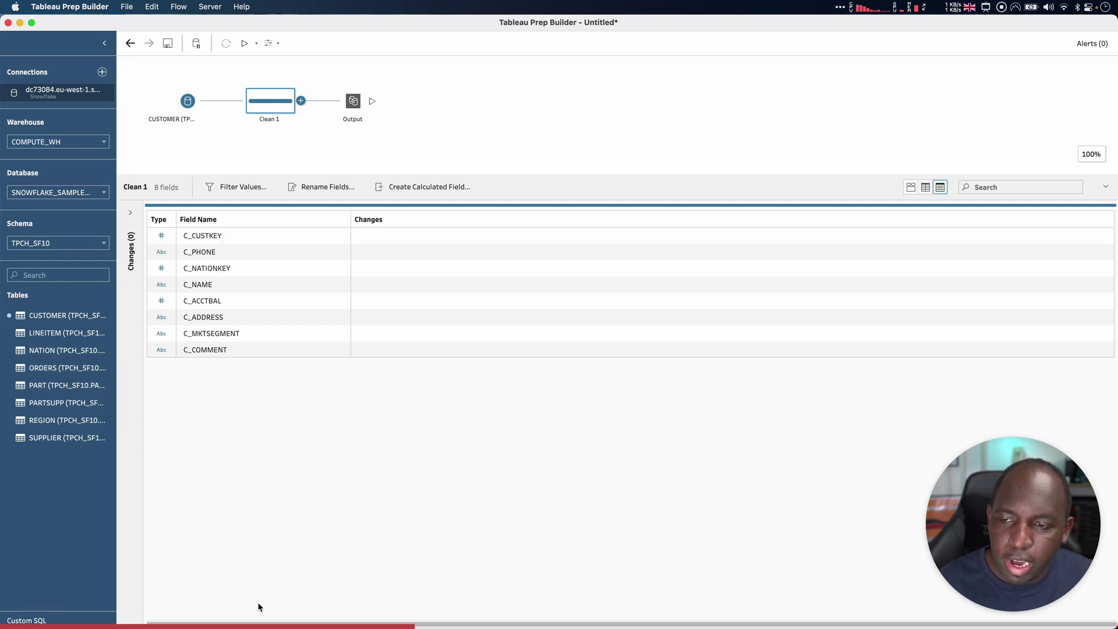
drag(217, 267, 233, 229)
drag(207, 268, 215, 246)
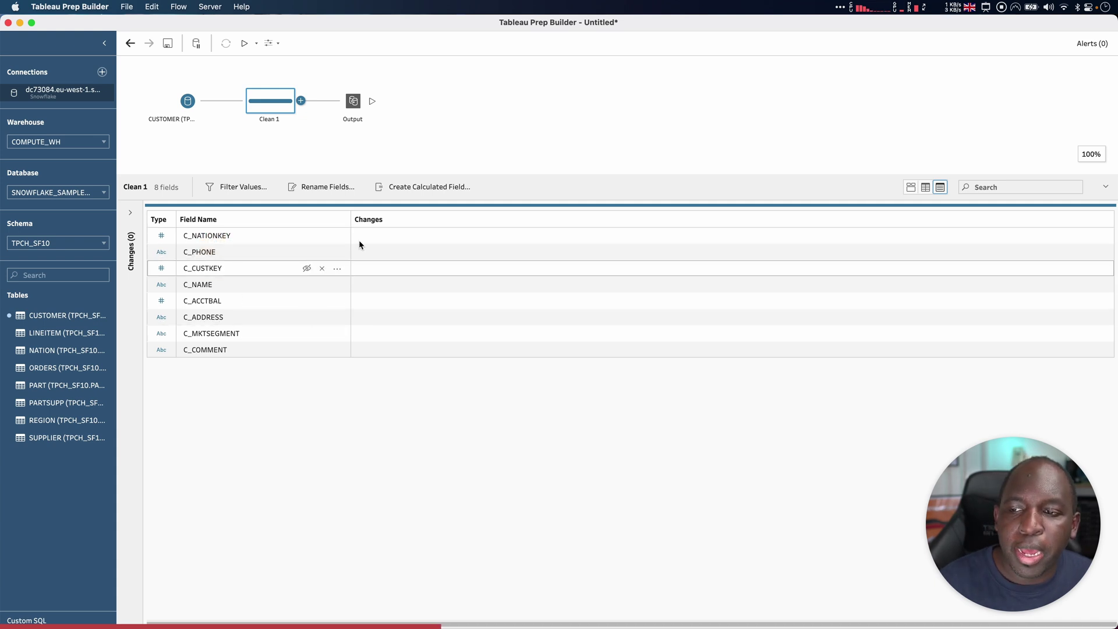
click(354, 102)
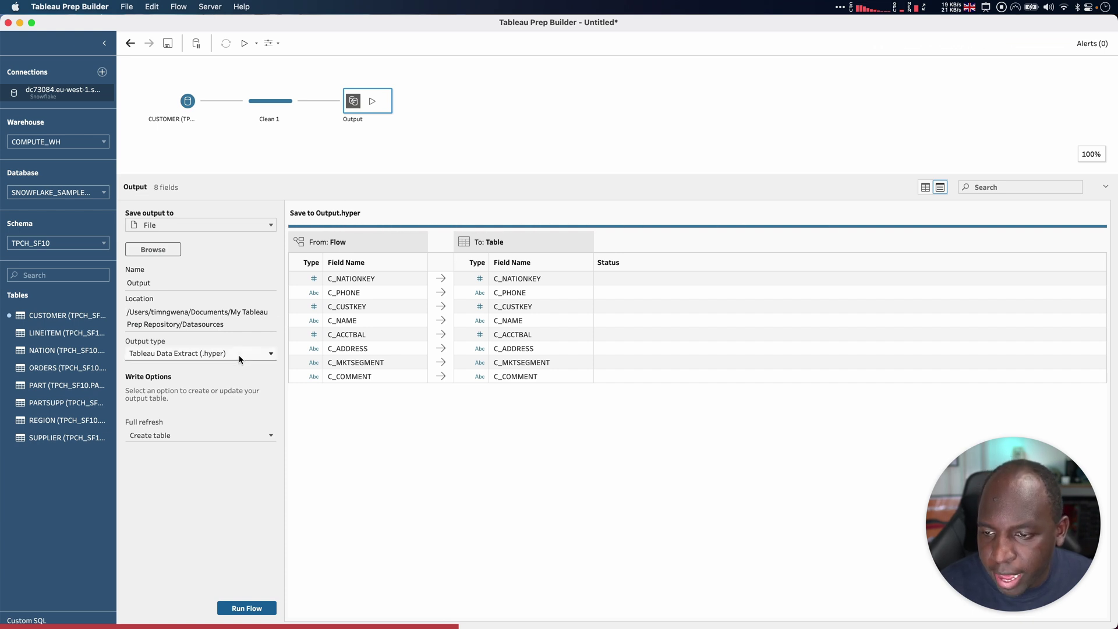
Make the output a Microsoft Excel (.xlsx) file on a new worksheet named 'file'
click(244, 354)
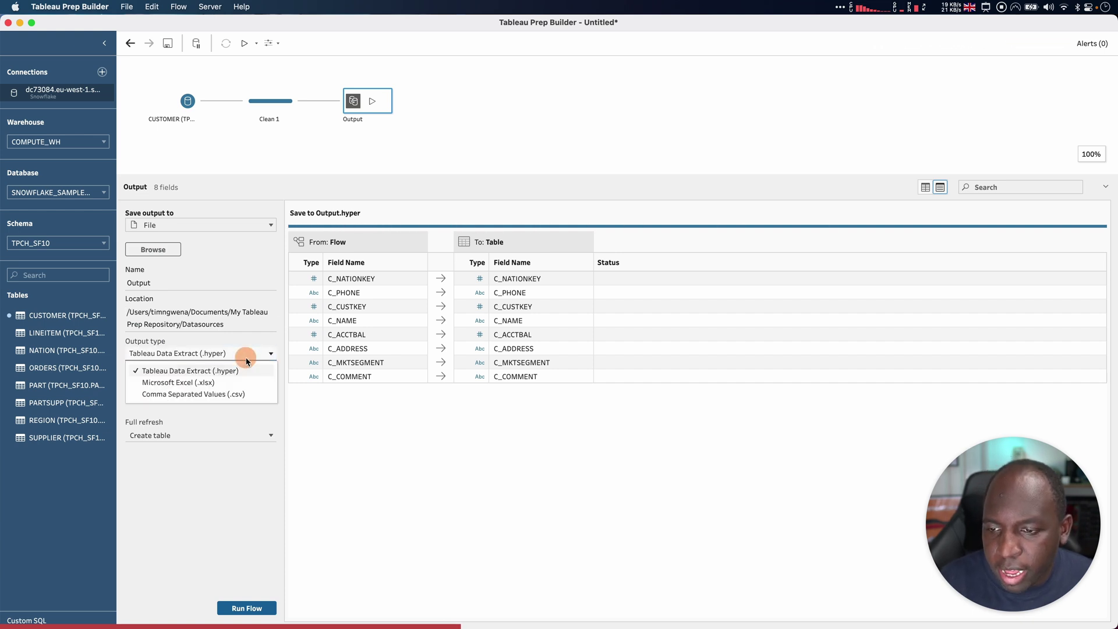
click(218, 382)
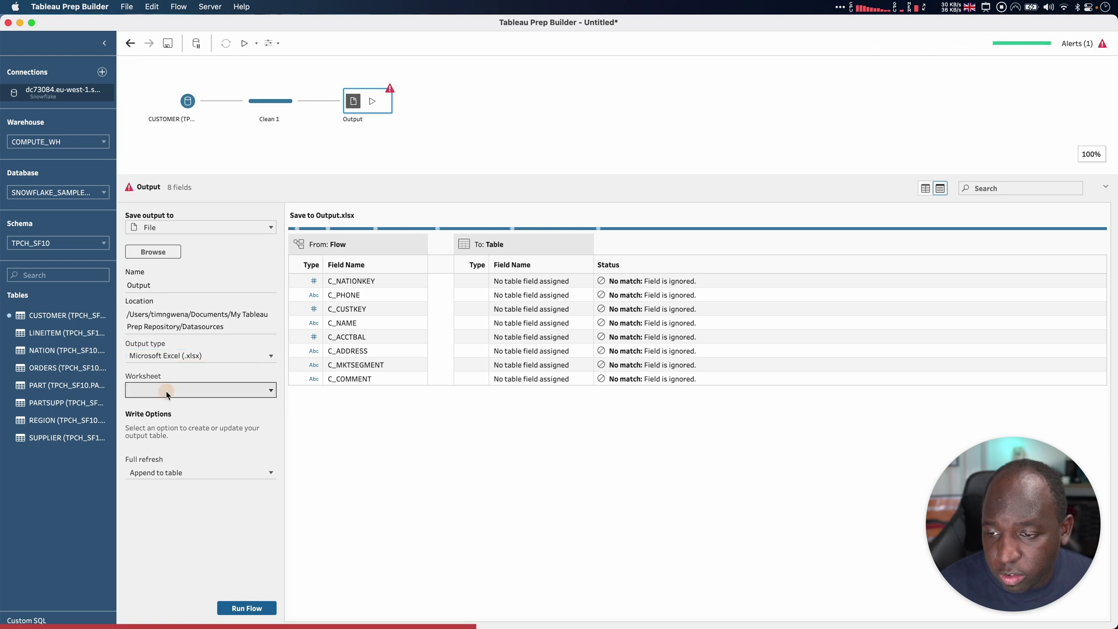
click(168, 390)
click(155, 391)
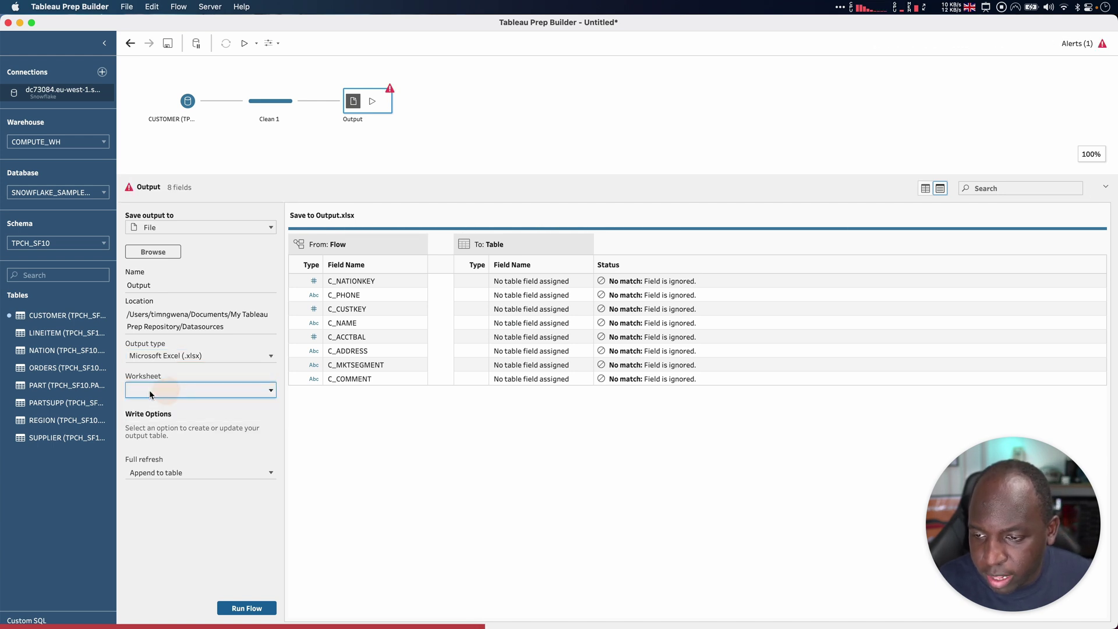
click(149, 391)
text(file)
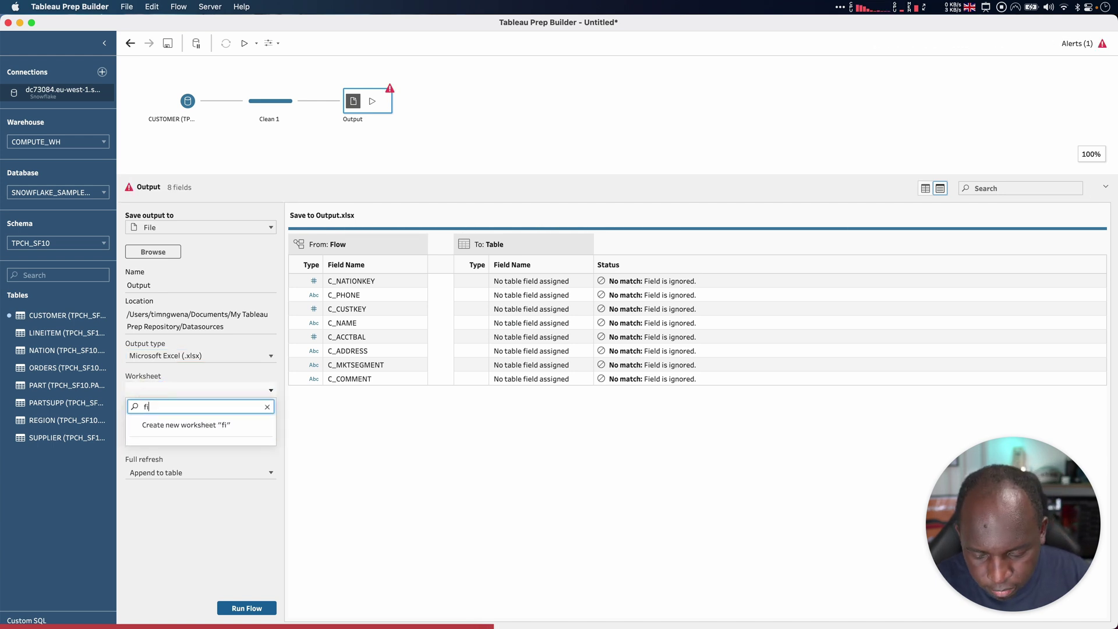
key(Return)
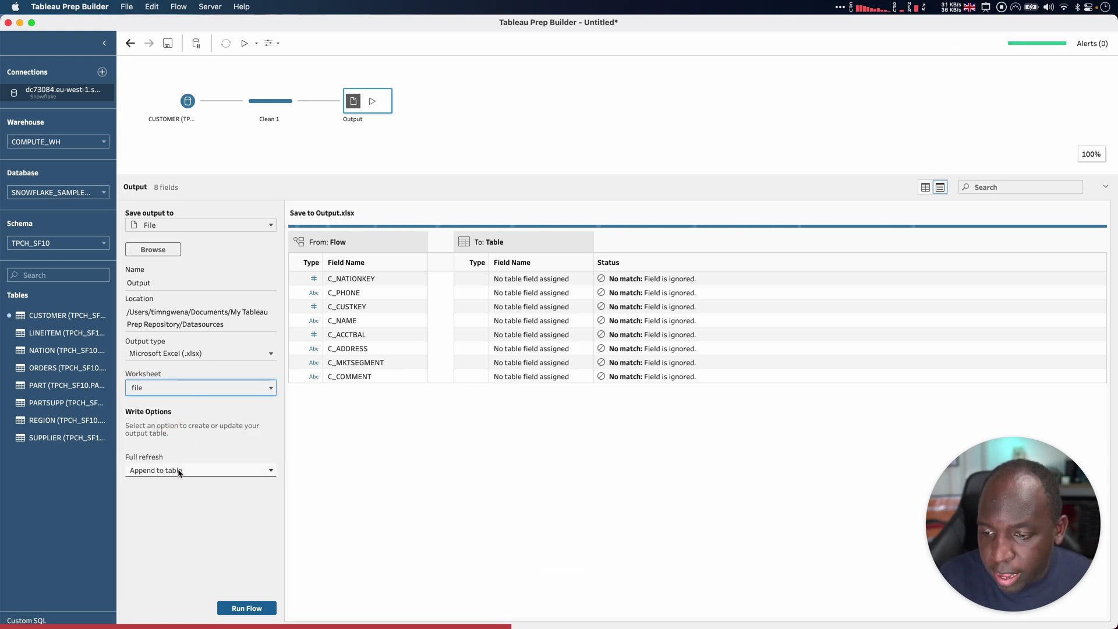
Set full refresh to Replace data and start choosing the output save location
click(221, 470)
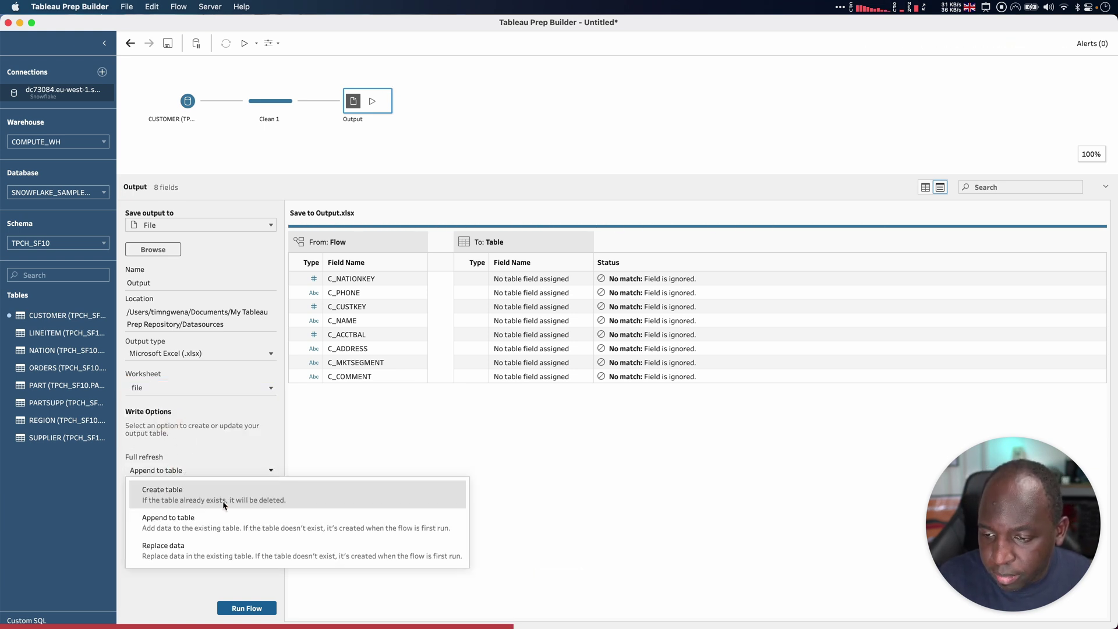
click(215, 556)
click(182, 555)
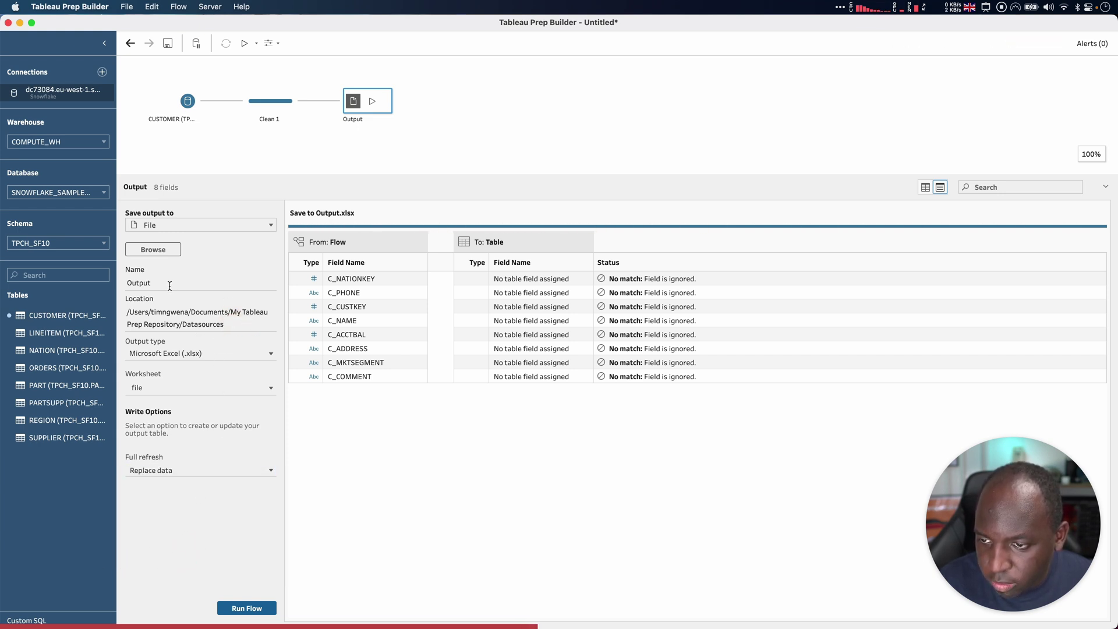
click(153, 249)
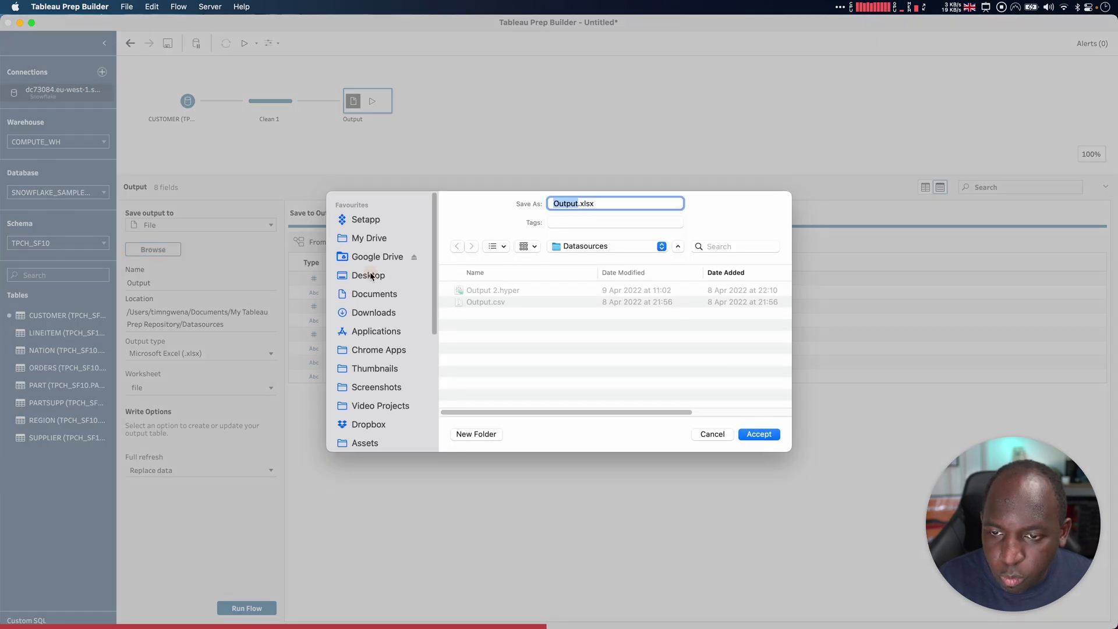
Save Output.xlsx to the Desktop's 2022-2 recordings folder, then recheck Clean 1 and the Output settings
click(370, 276)
double_click(519, 290)
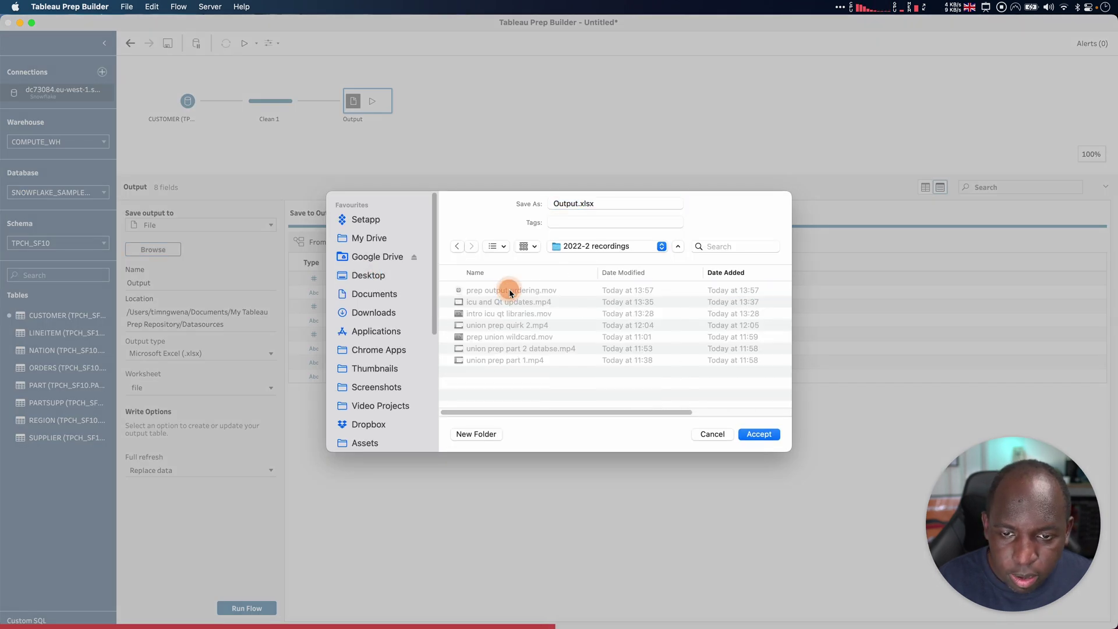
click(760, 434)
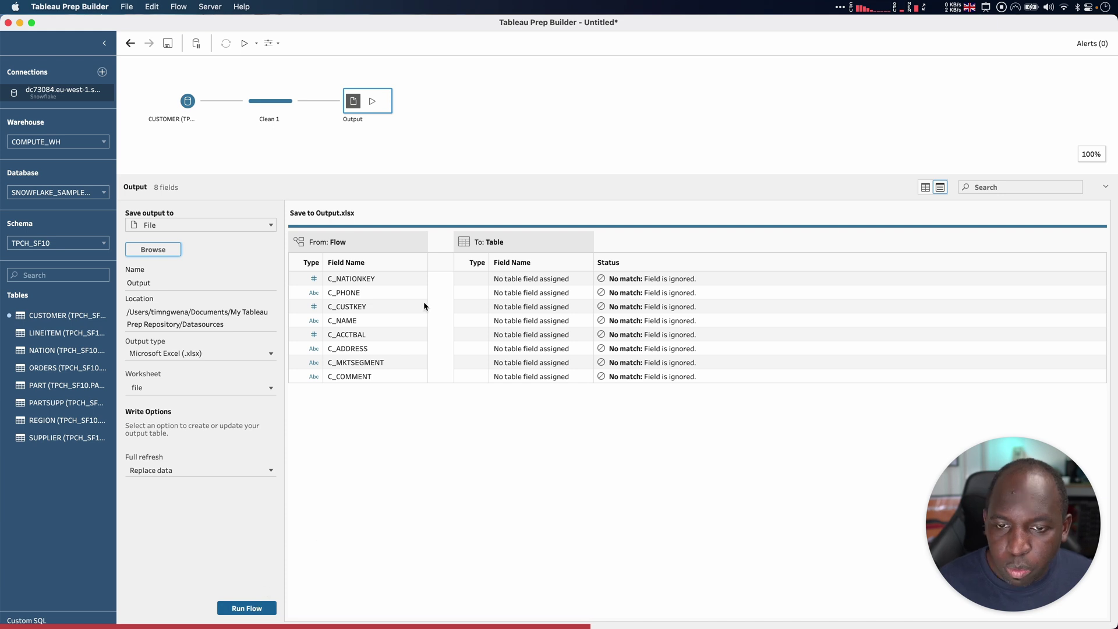
click(367, 282)
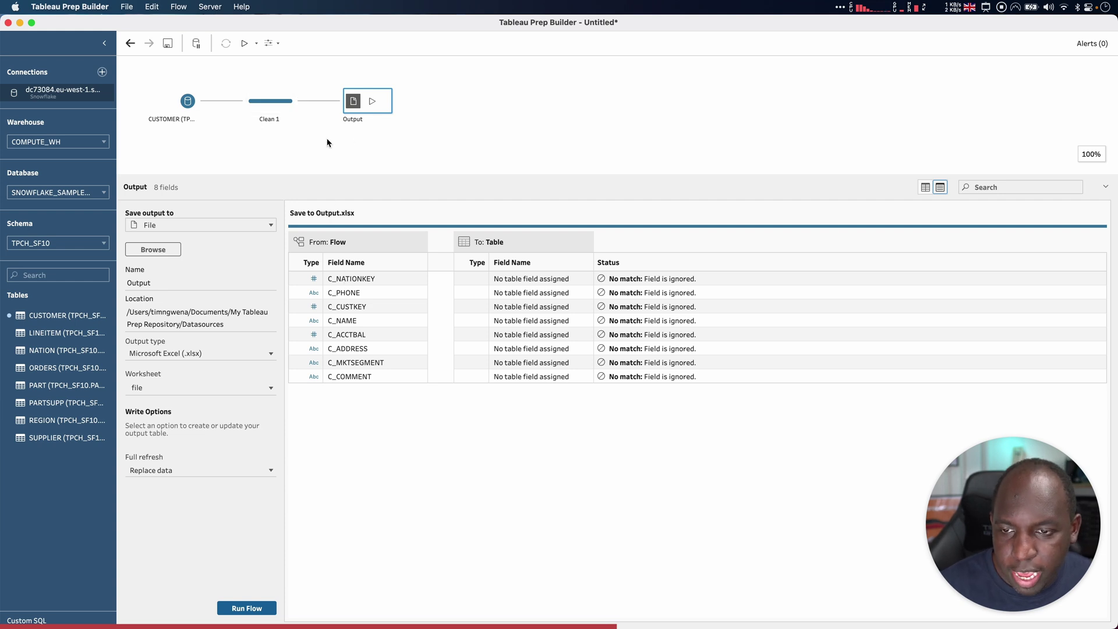
click(269, 100)
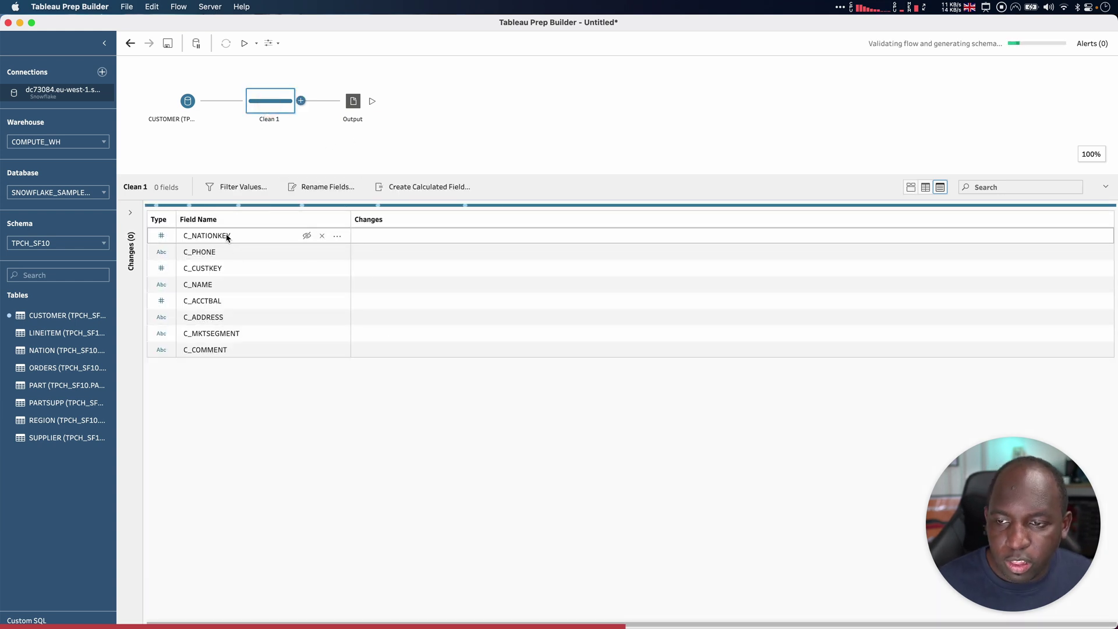
click(354, 102)
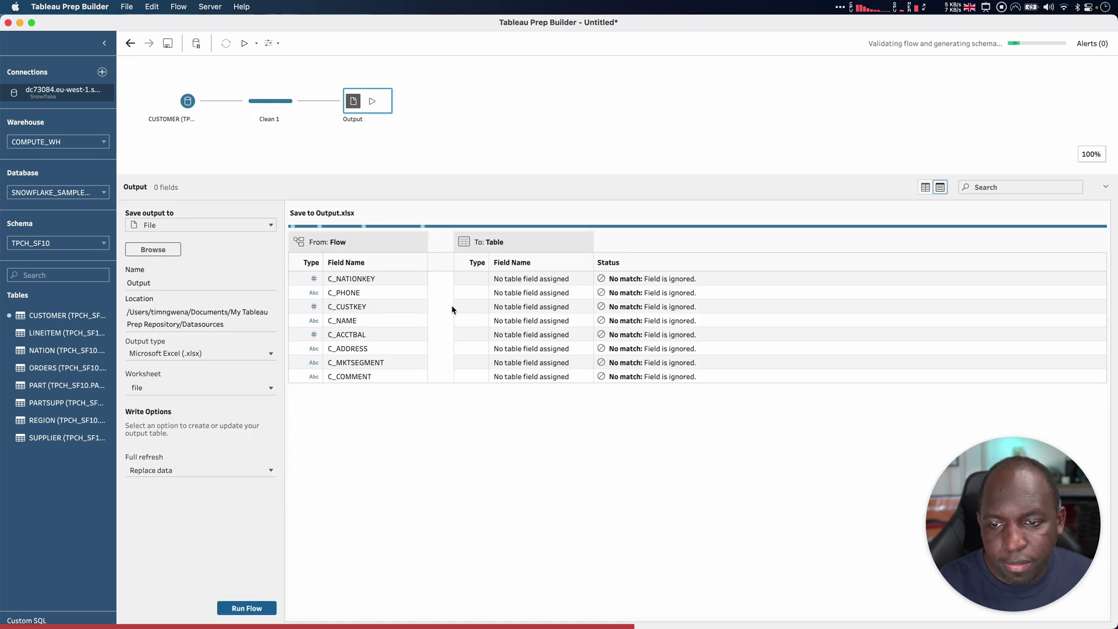
Run the flow to write Output.xlsx and glance at the Desktop in a new Finder window
click(245, 608)
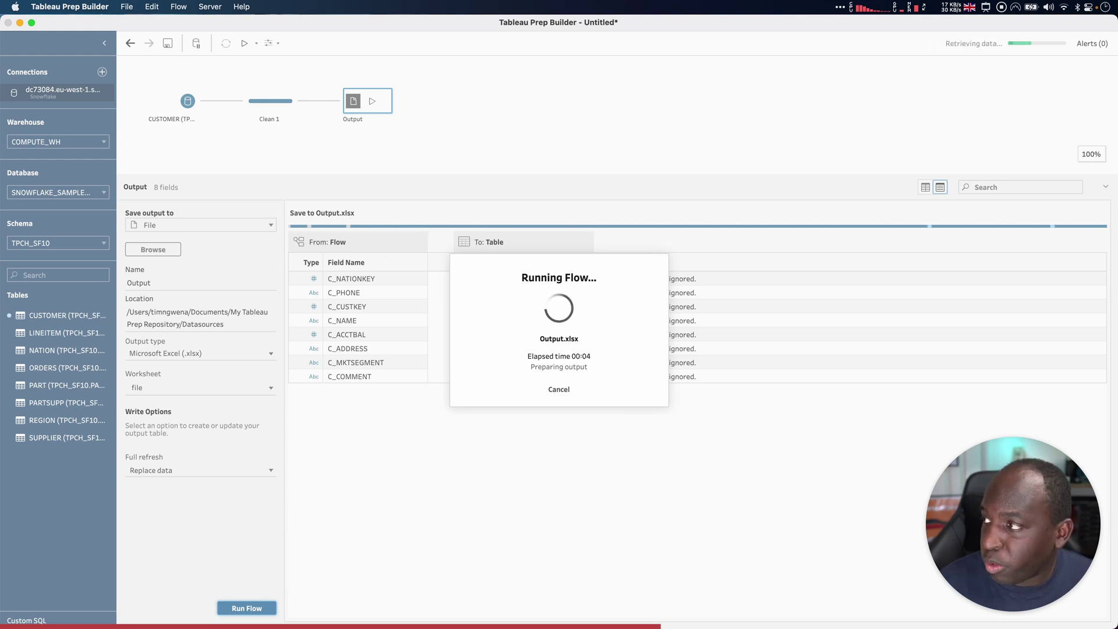
key(super+Tab)
key(super+n)
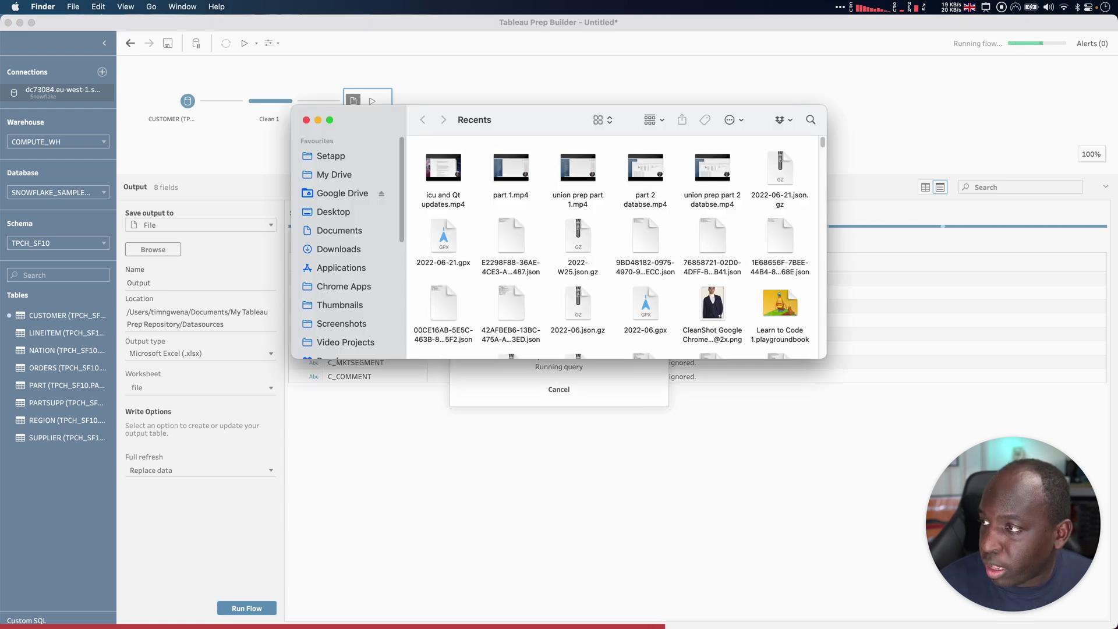
click(331, 213)
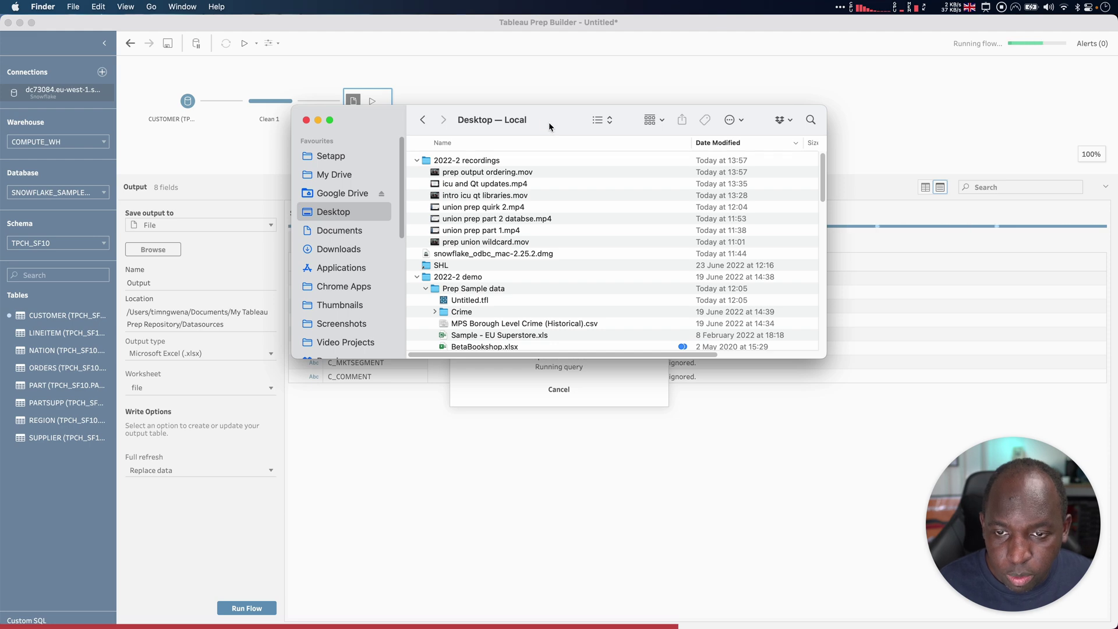
key(super+w)
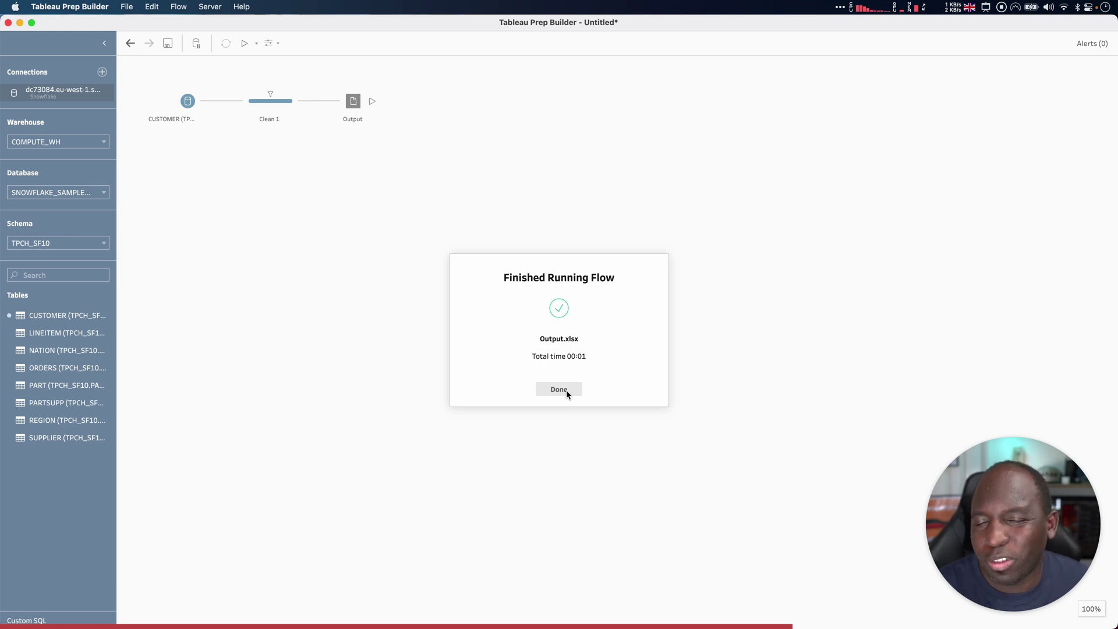
Dismiss the finished-run message and review the output save location without changing it
click(559, 389)
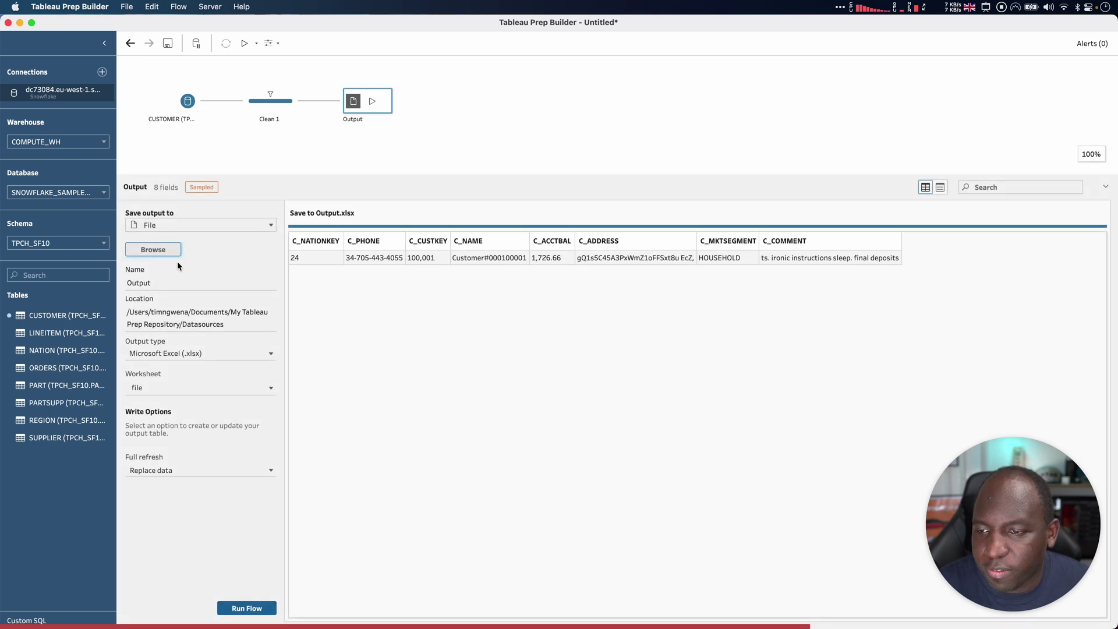
click(169, 251)
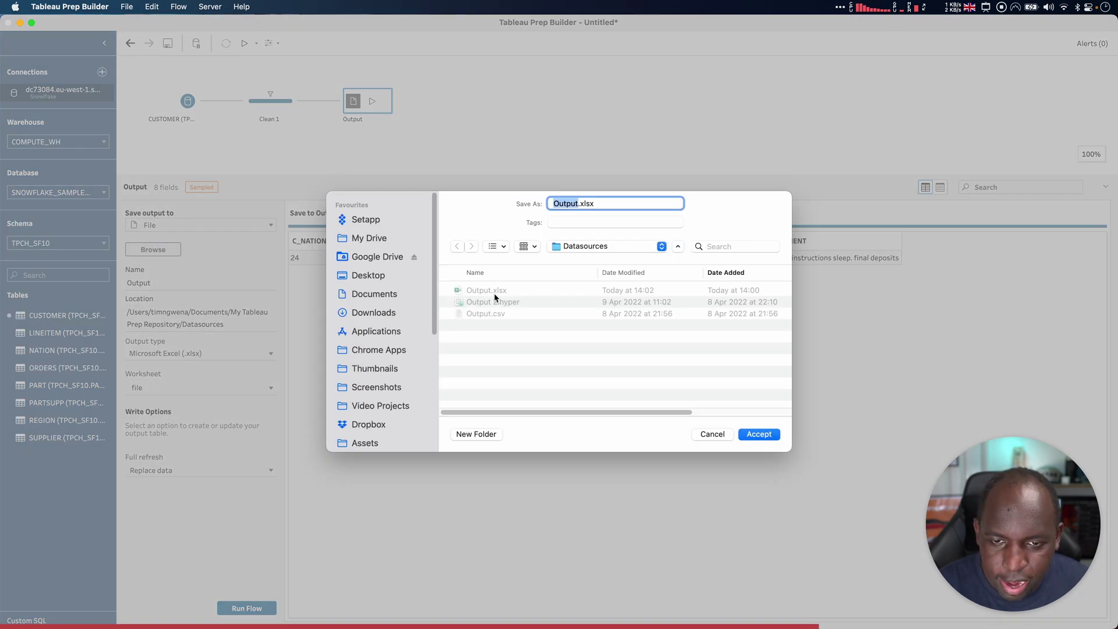
click(712, 434)
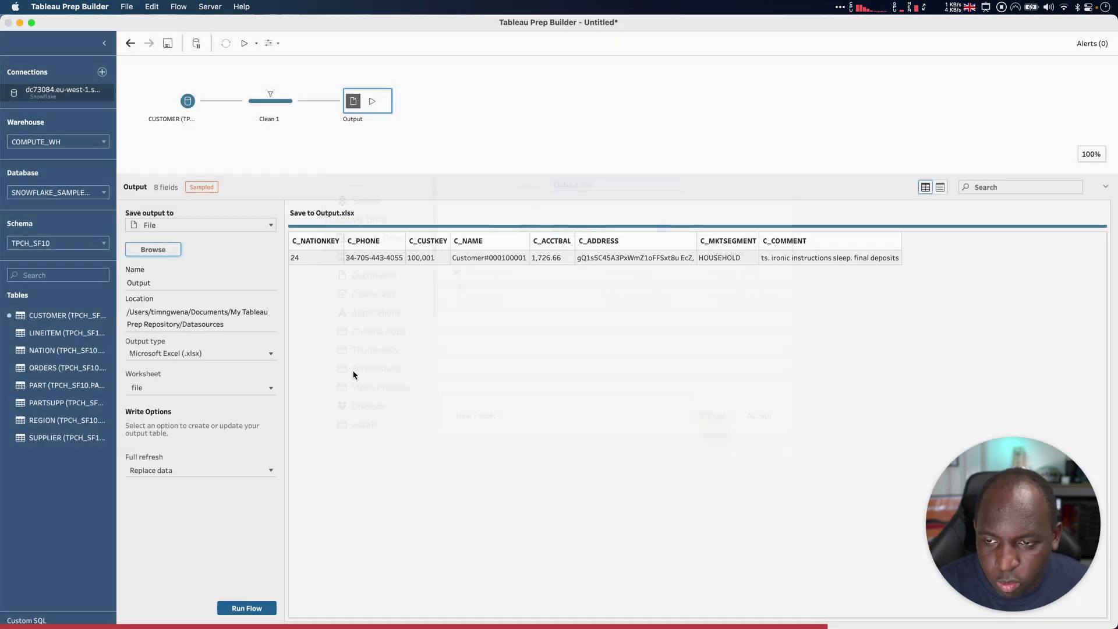
Open Output.xlsx from Documents > My Tableau Prep Repository > Datasources in Microsoft Excel
key(super+Tab)
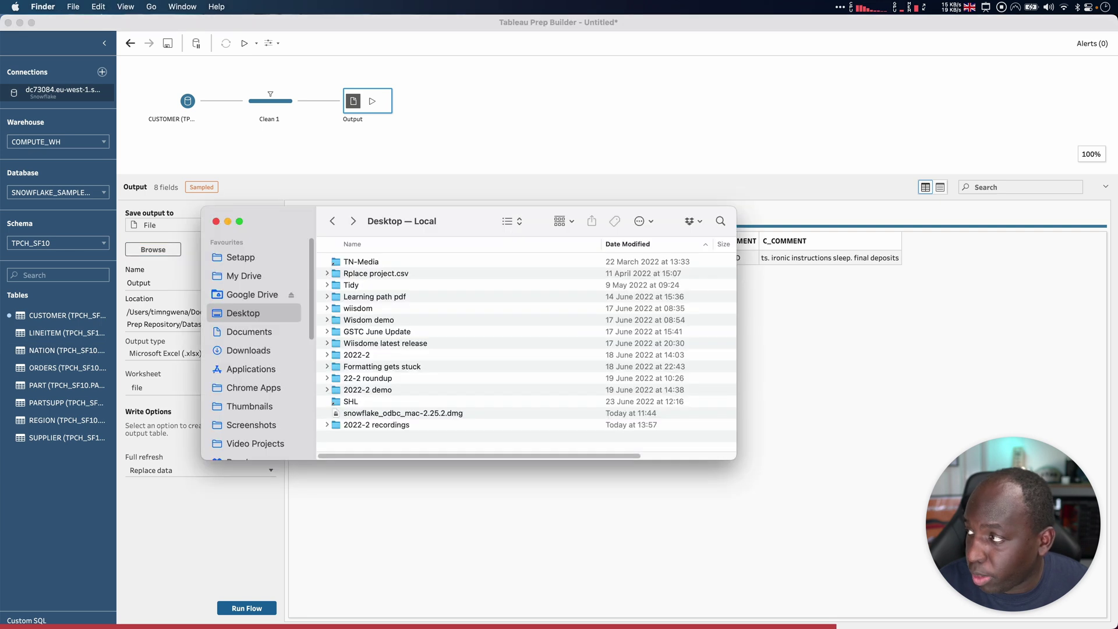
click(262, 333)
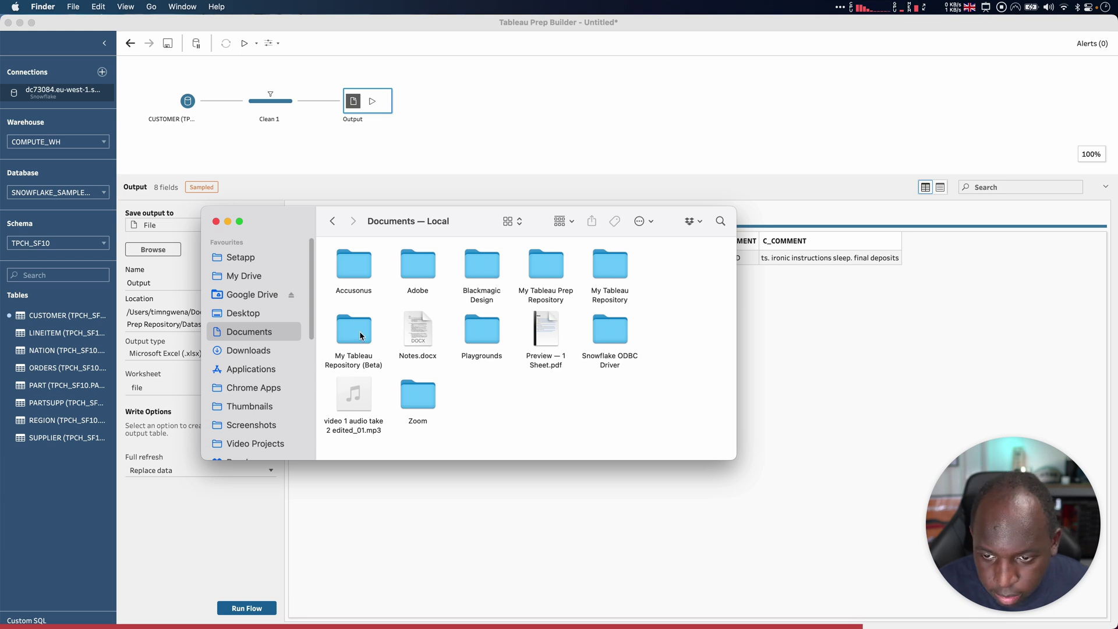
double_click(536, 265)
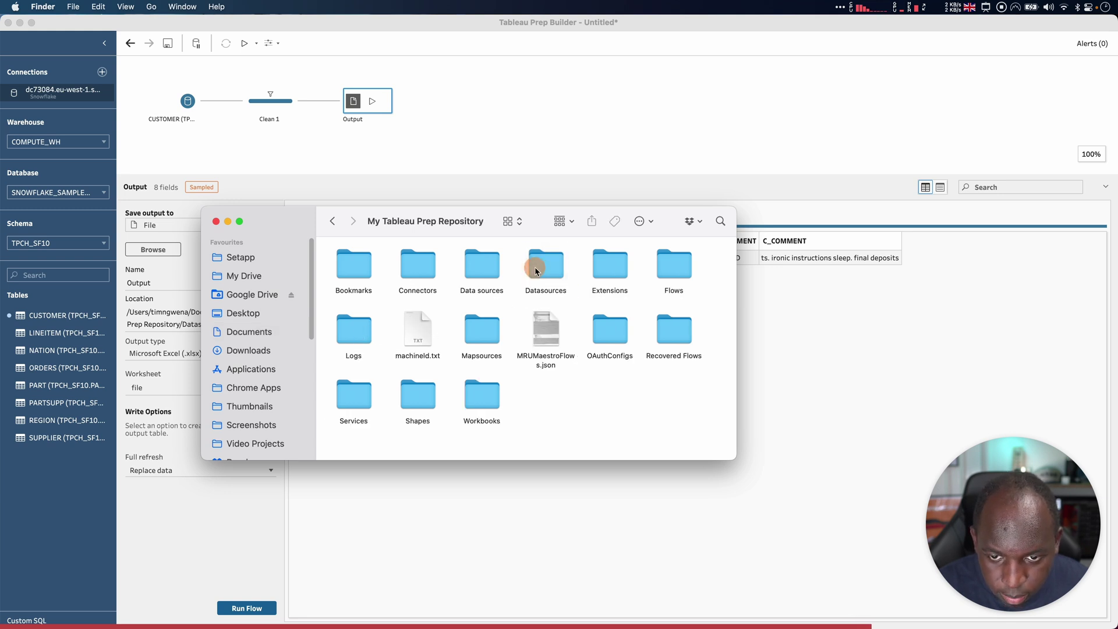
double_click(547, 271)
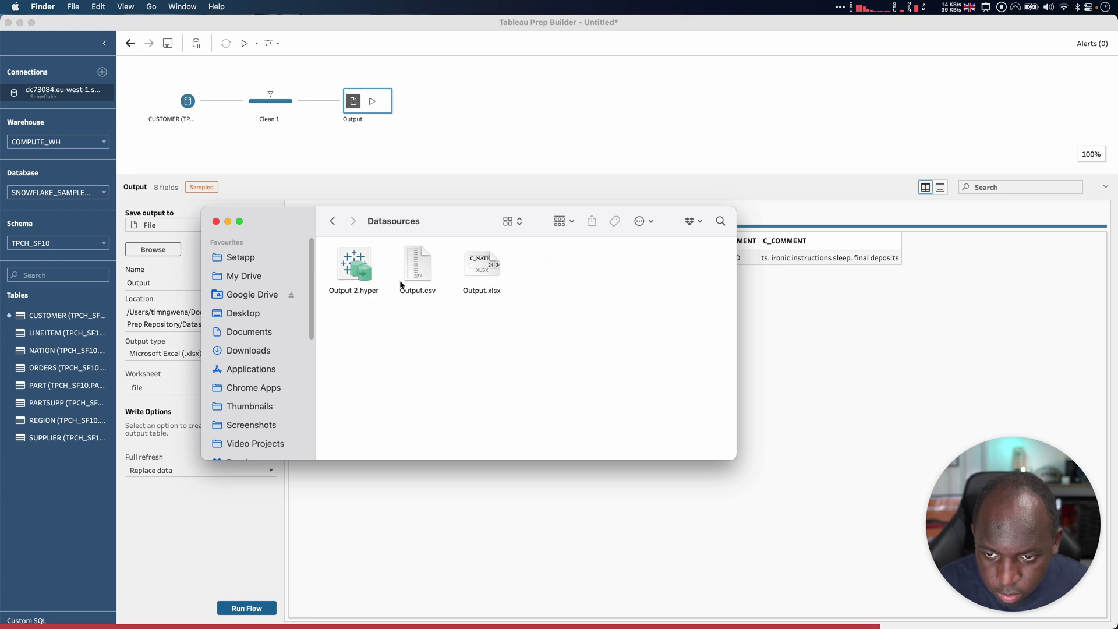
click(481, 266)
right_click(485, 263)
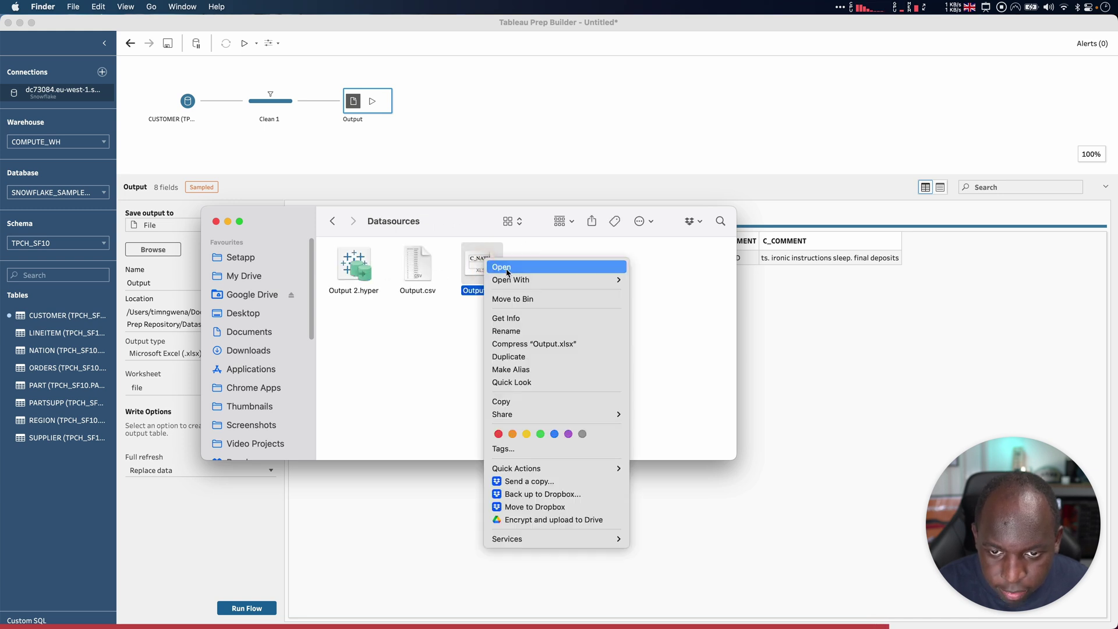
mouse_move(537, 282)
click(698, 284)
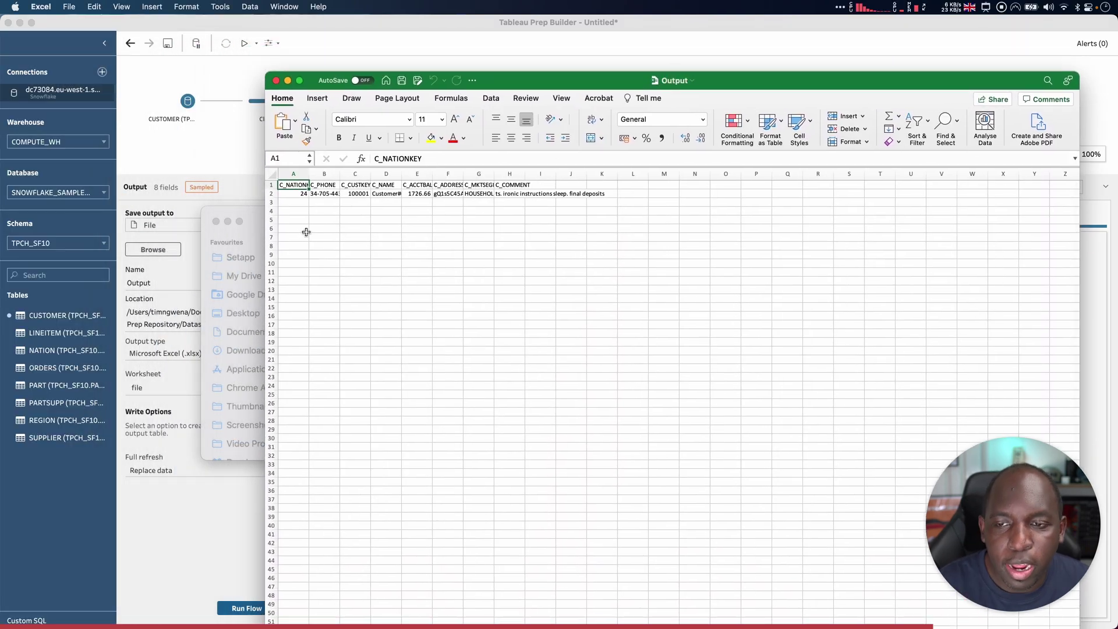
Widen columns A and B to confirm C_NATIONKEY and C_PHONE lead, then close without saving
drag(309, 173, 445, 173)
click(387, 185)
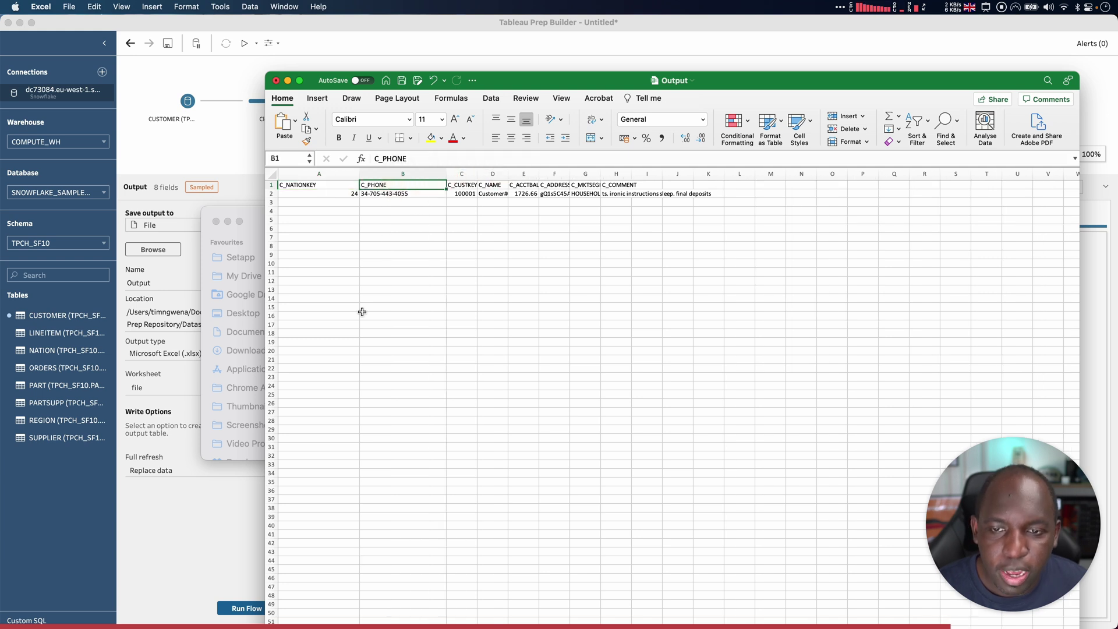
drag(319, 187, 399, 185)
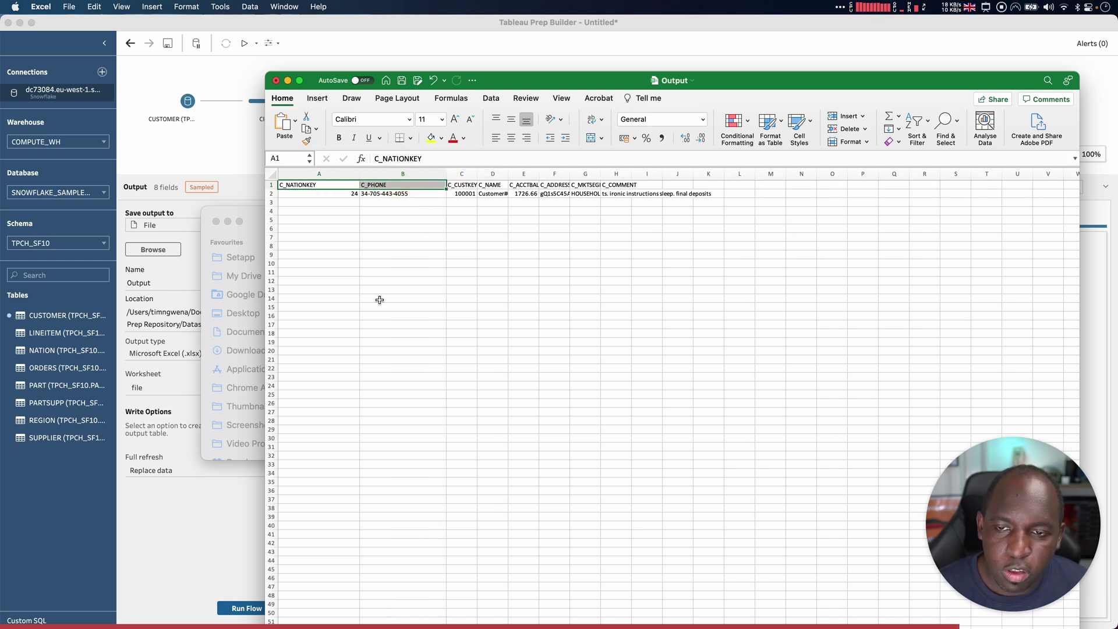
click(276, 81)
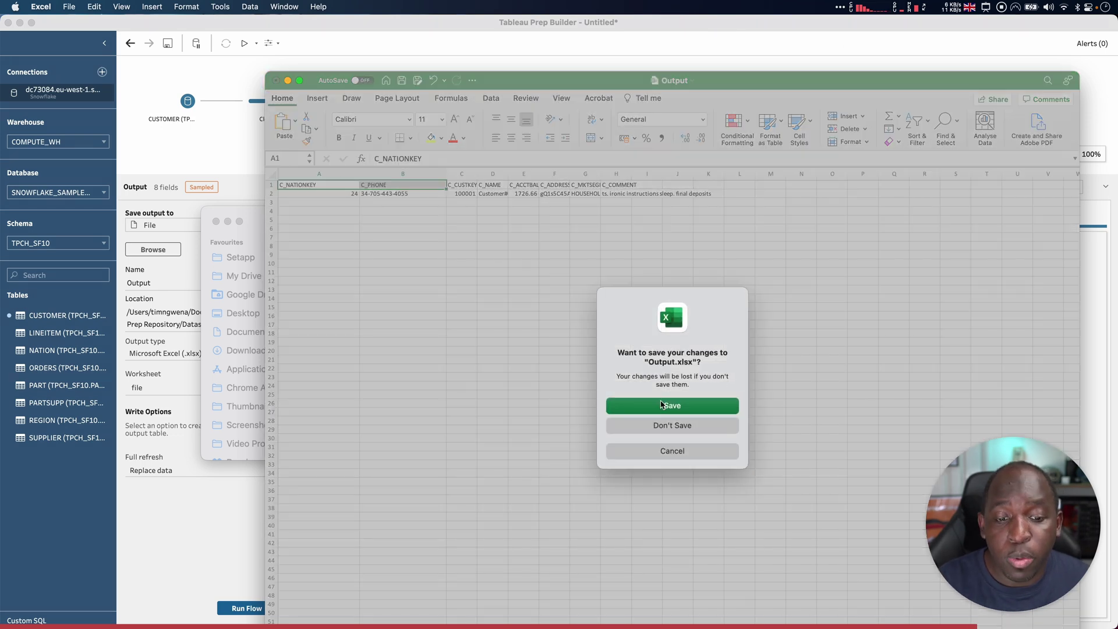
click(665, 425)
Return to the flow and view the Output step's field mapping as a list
click(412, 137)
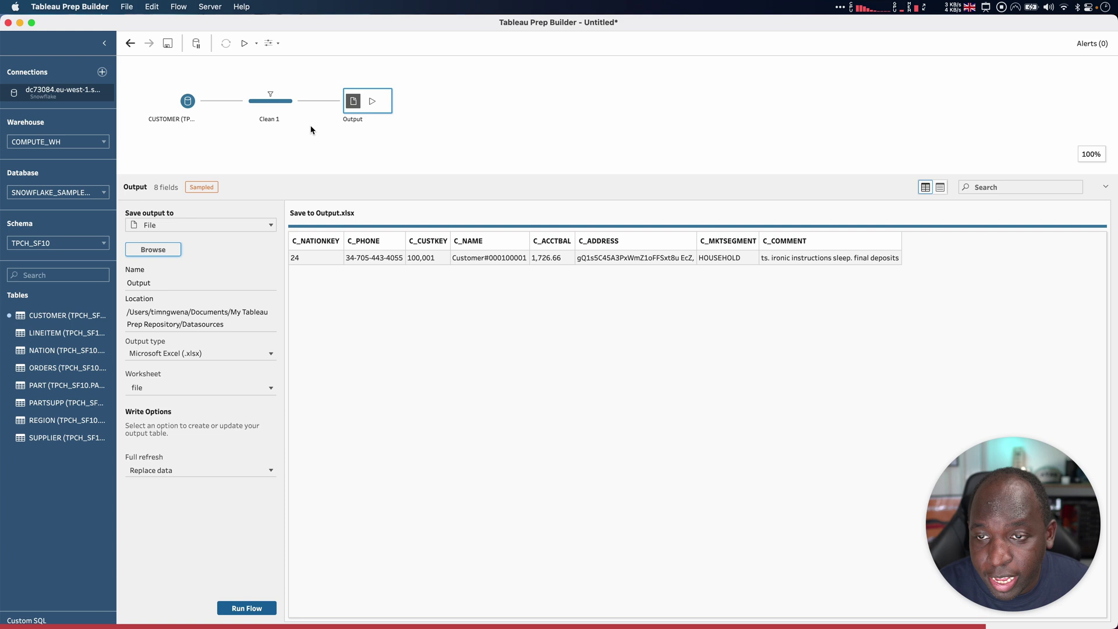
click(335, 138)
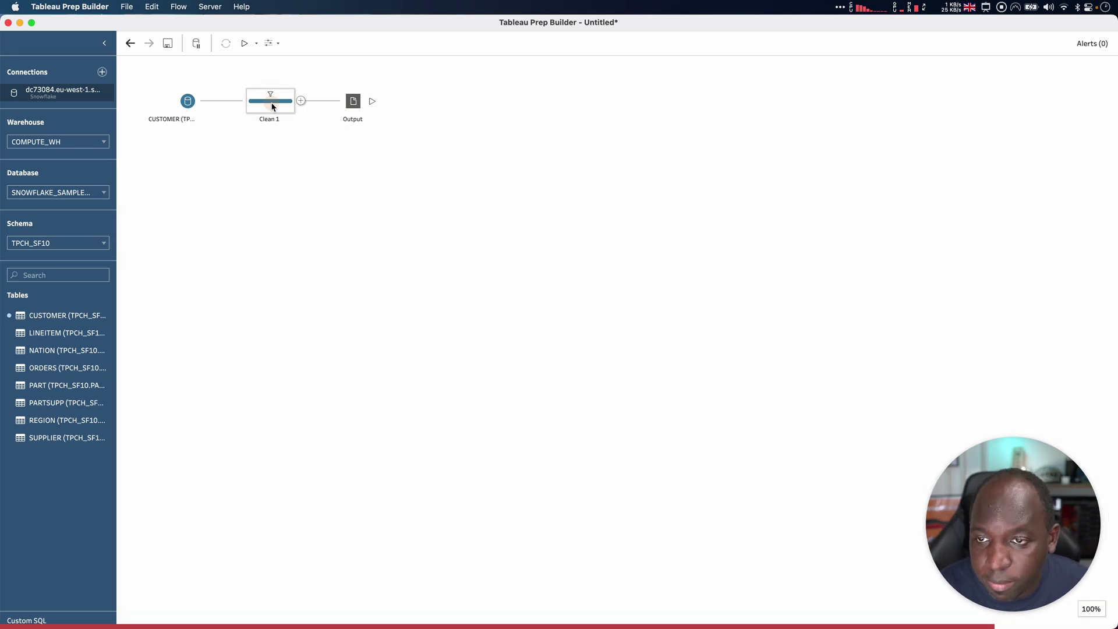
click(273, 103)
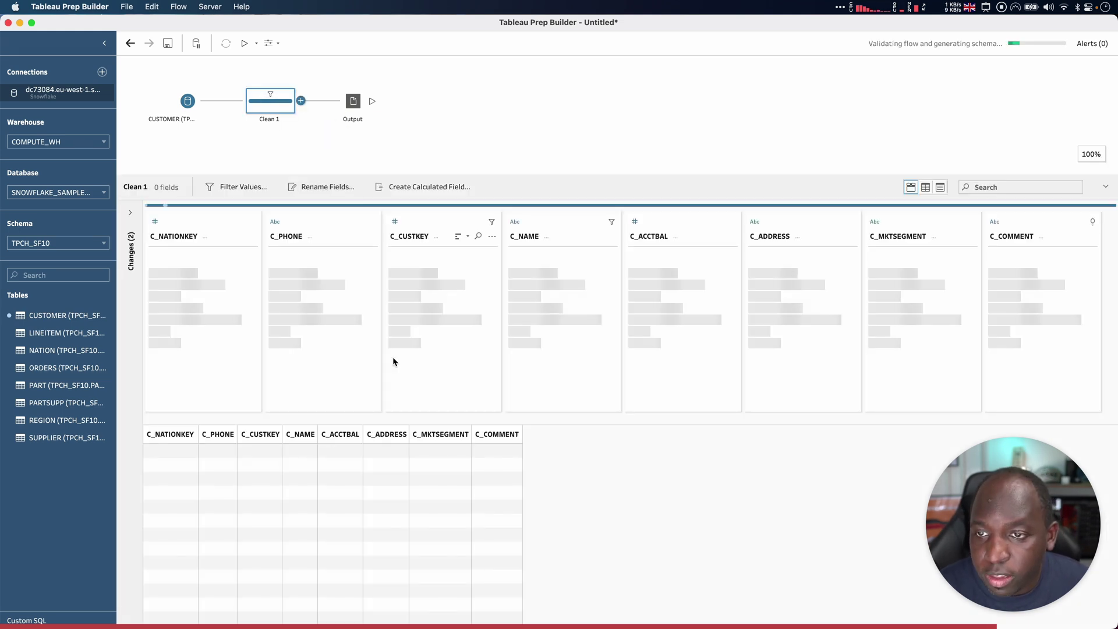
click(353, 103)
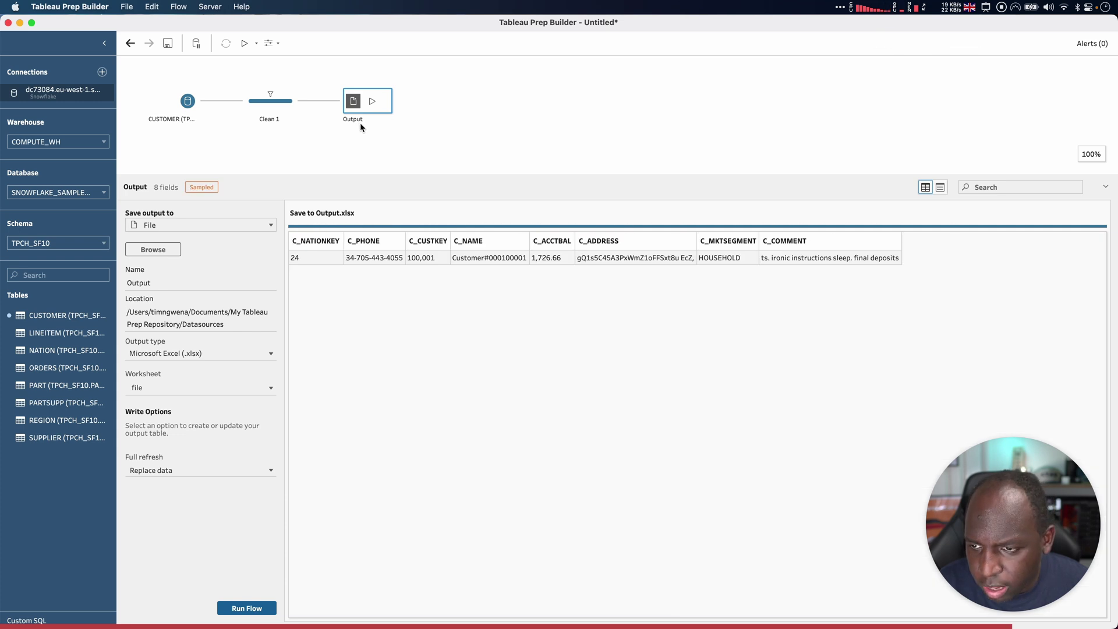
click(940, 187)
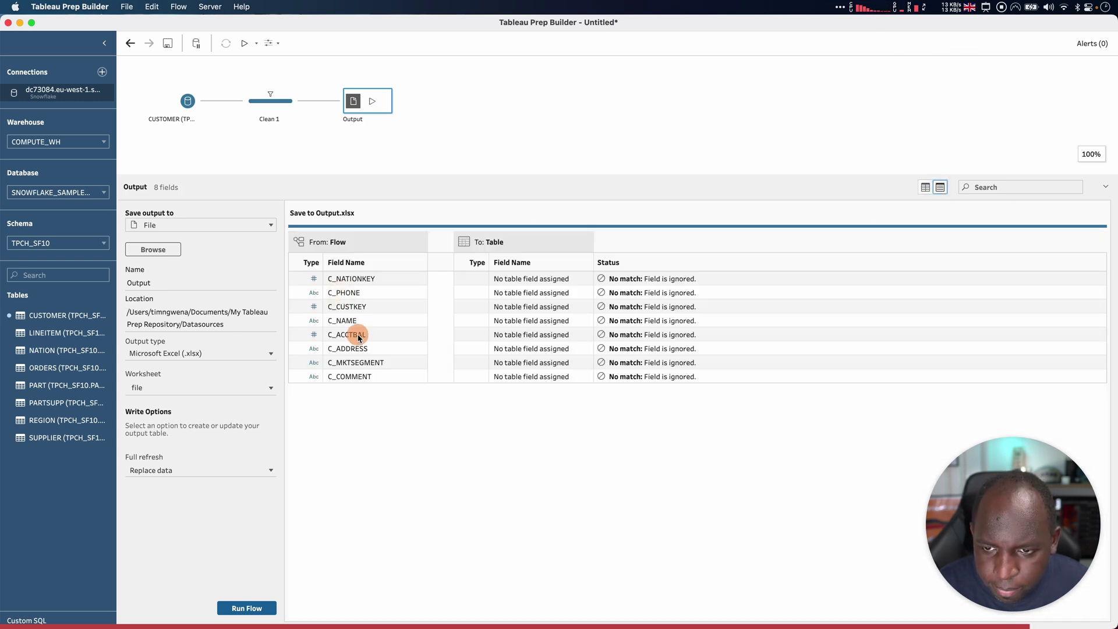
Move C_ADDRESS to the top of Clean 1's fields and rerun the flow to Output.xlsx
click(270, 101)
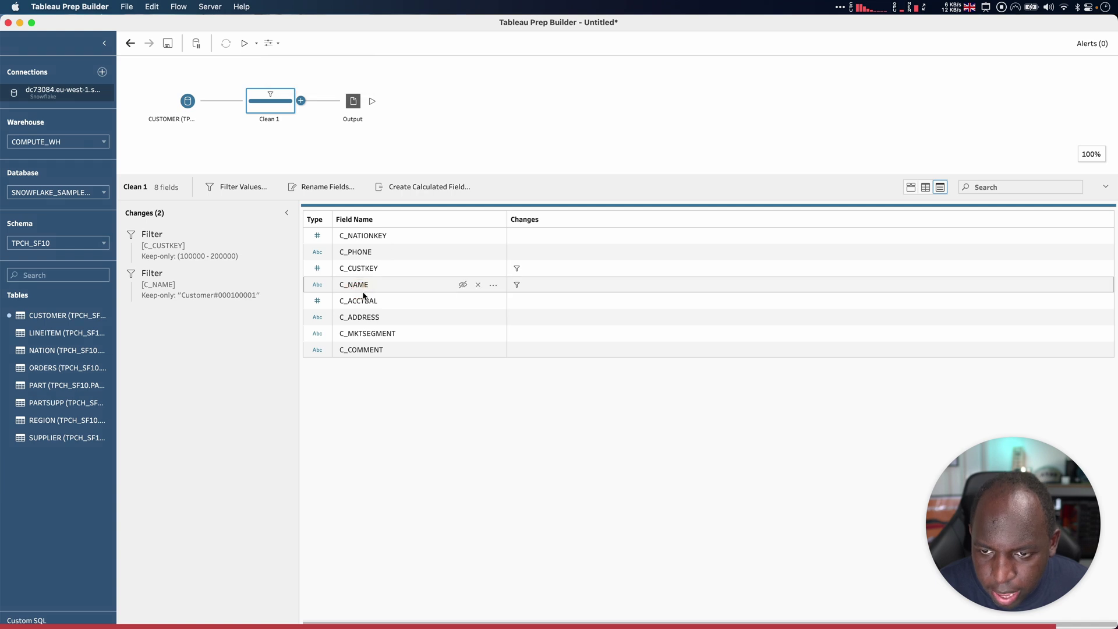
drag(362, 318, 366, 229)
click(353, 100)
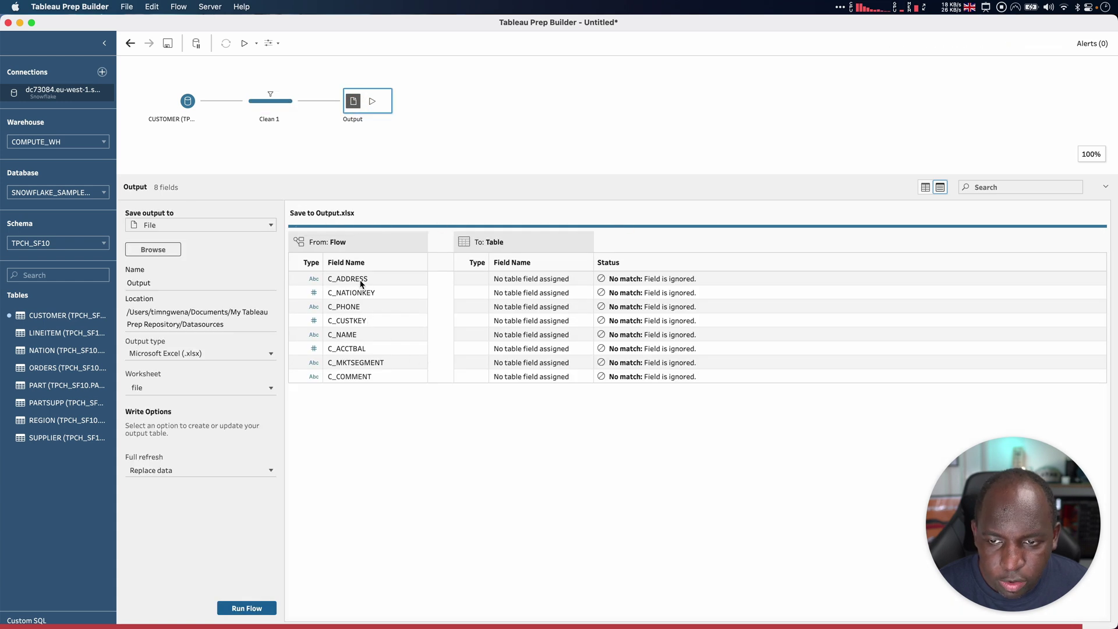
click(248, 610)
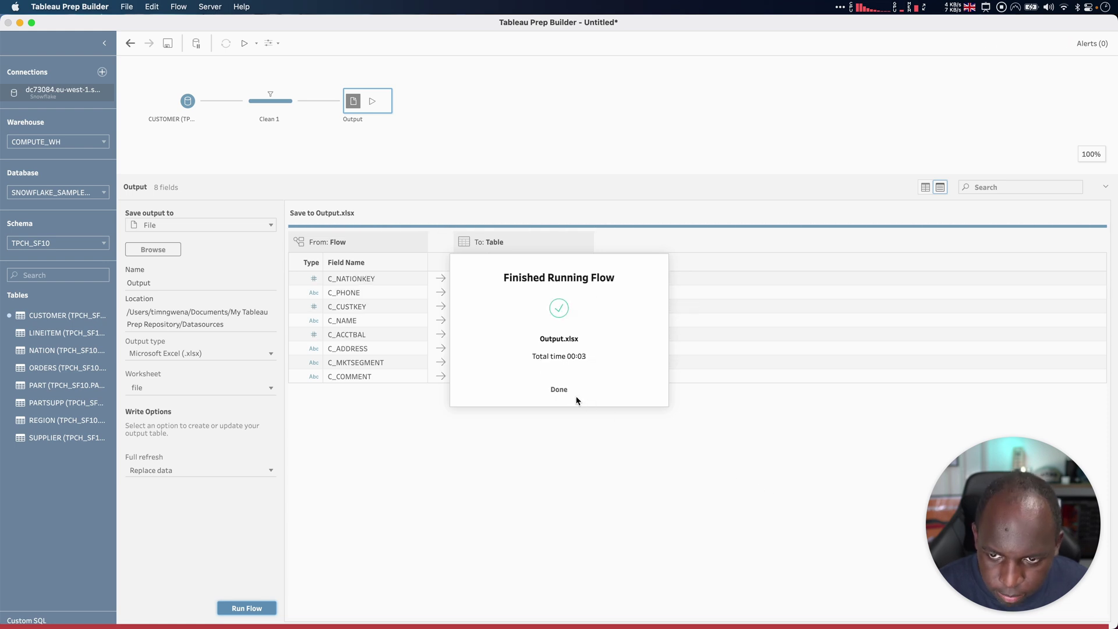
click(561, 389)
click(269, 101)
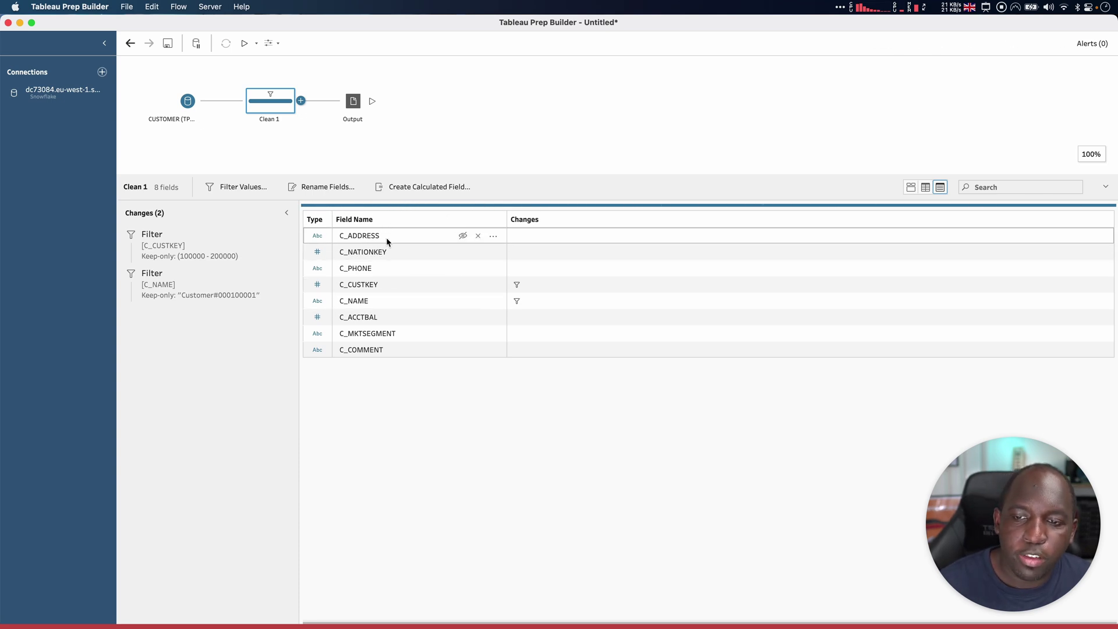
Remove the existing Output step and add a fresh Output step after Clean 1
click(387, 236)
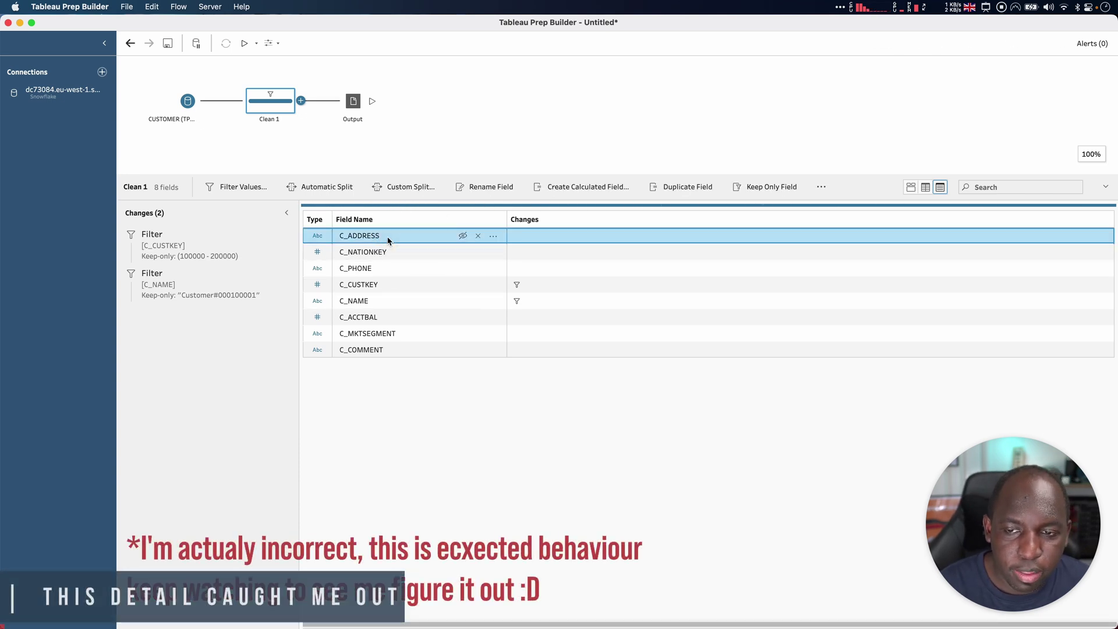
click(358, 114)
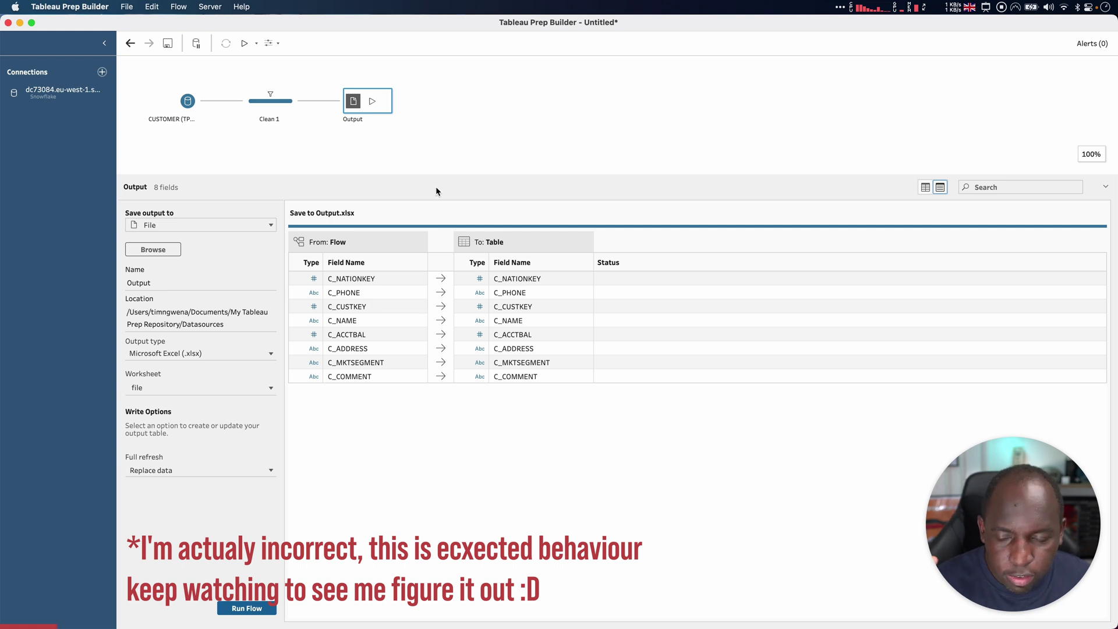
right_click(349, 109)
click(366, 192)
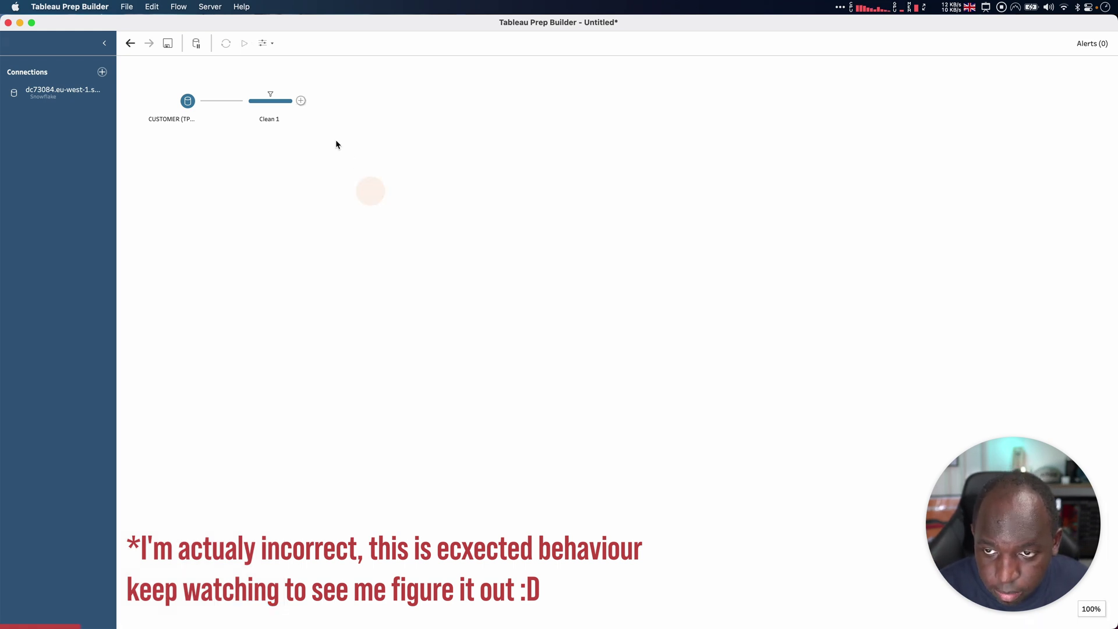
click(302, 102)
click(338, 223)
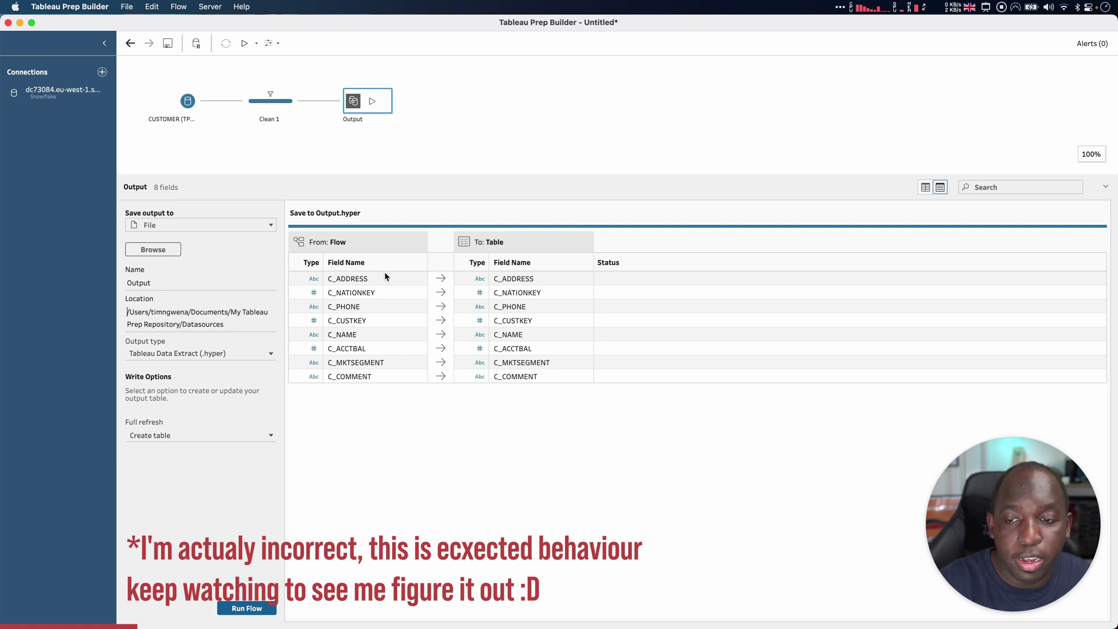
Switch the output file type to Microsoft Excel (.xlsx)
click(232, 354)
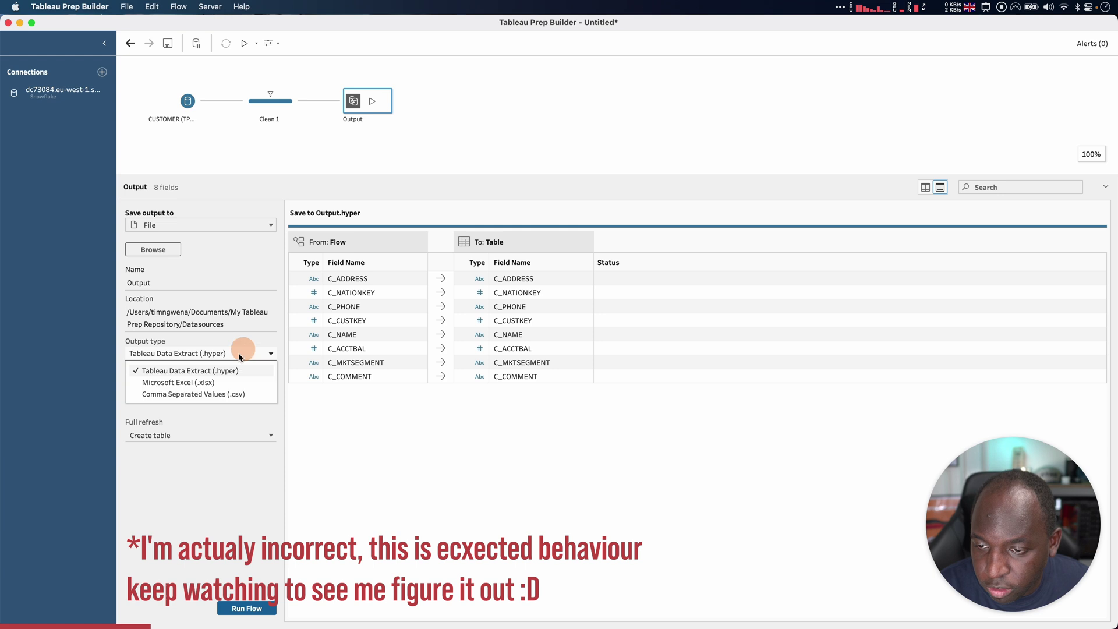
click(222, 387)
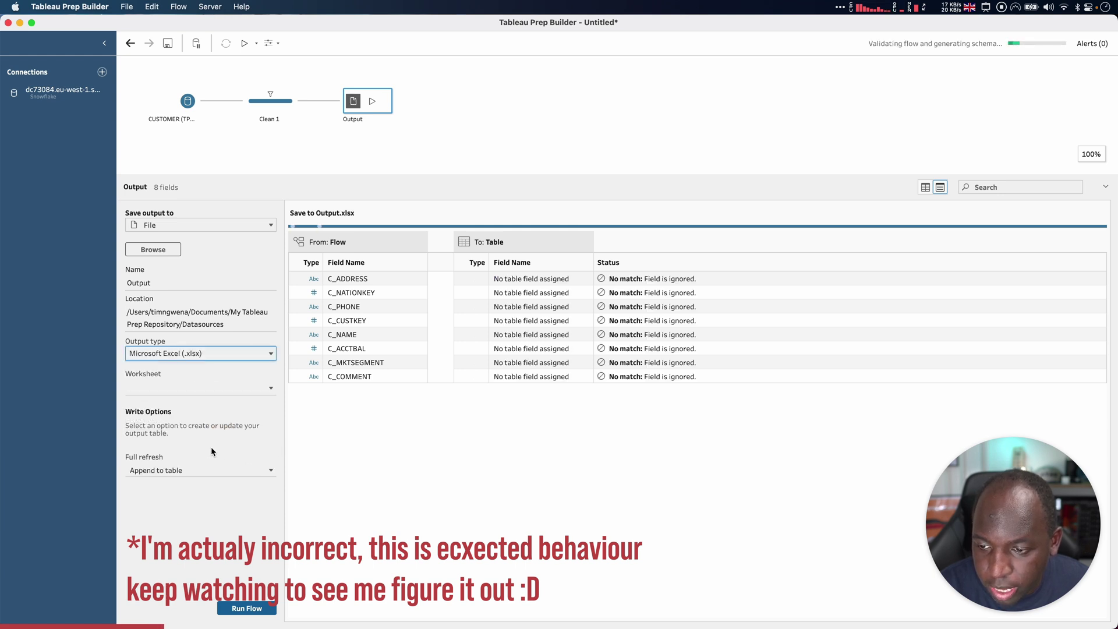
click(193, 389)
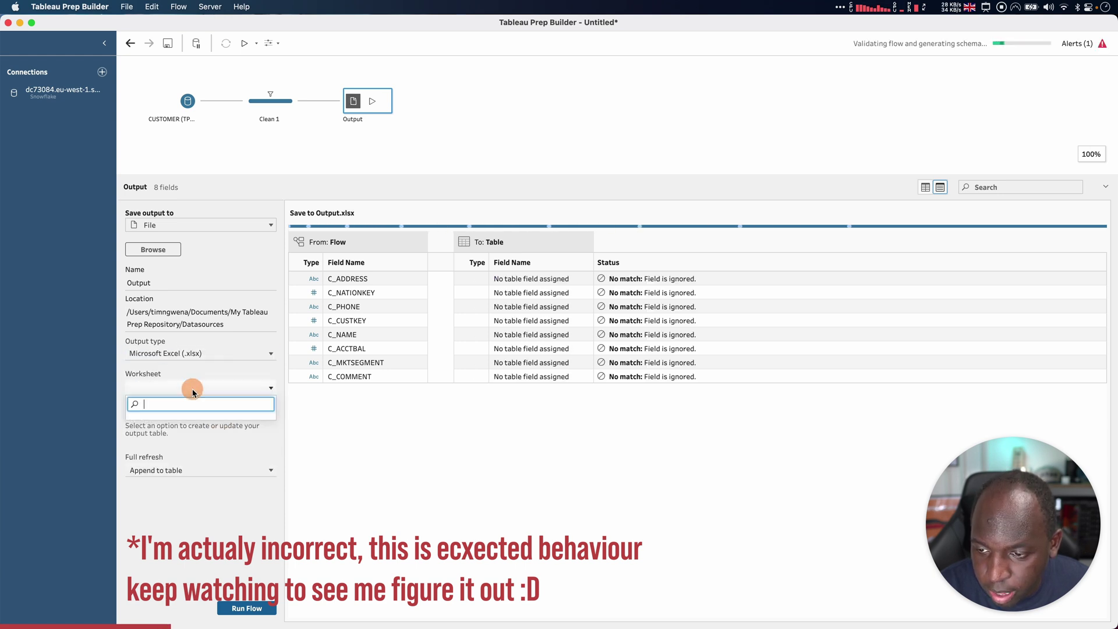
Target a new worksheet named 'file' and set full refresh to Replace data
text(file)
click(209, 422)
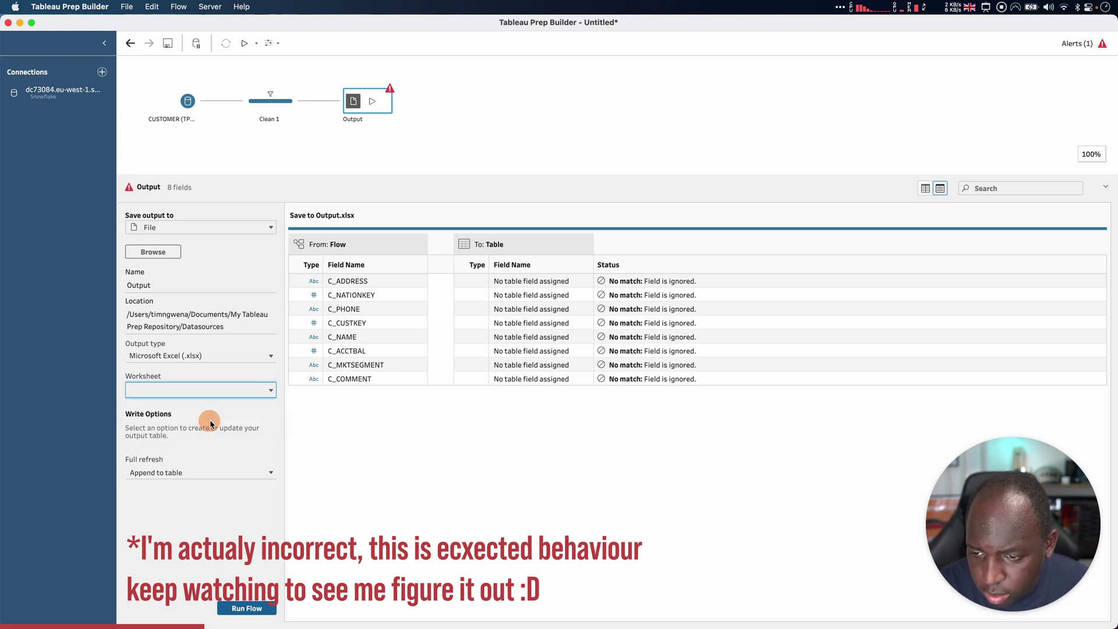
click(192, 473)
click(164, 560)
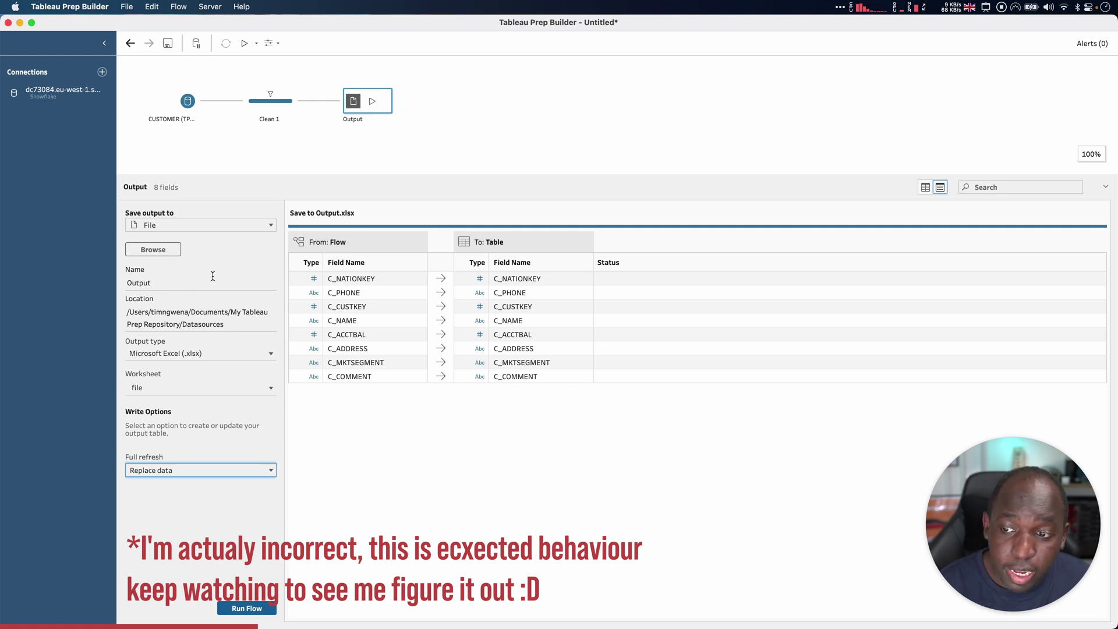
click(171, 387)
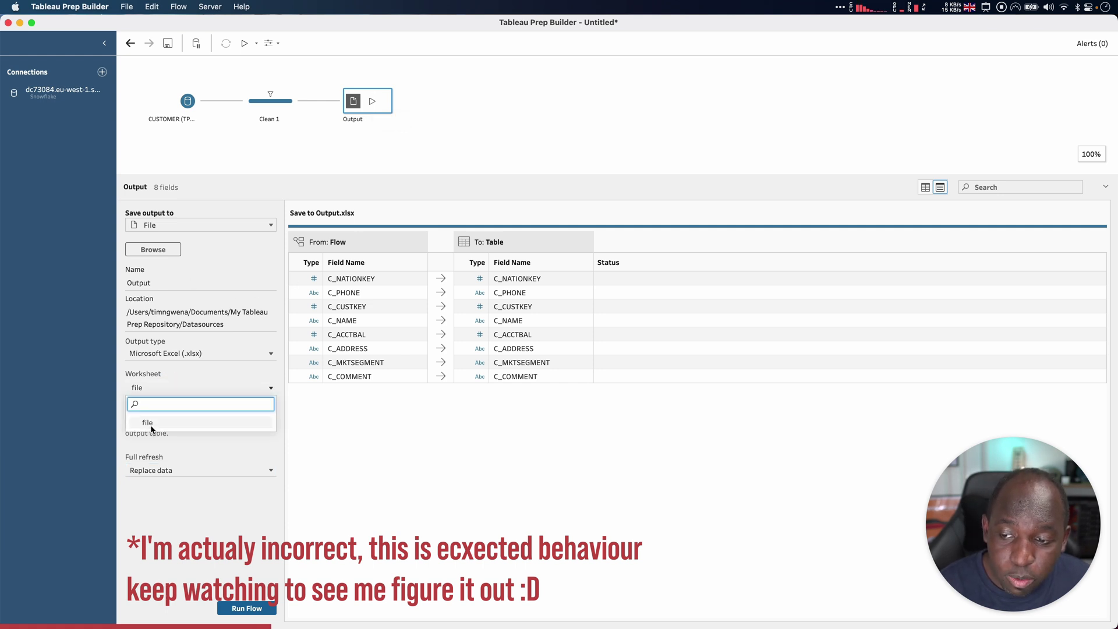
click(198, 424)
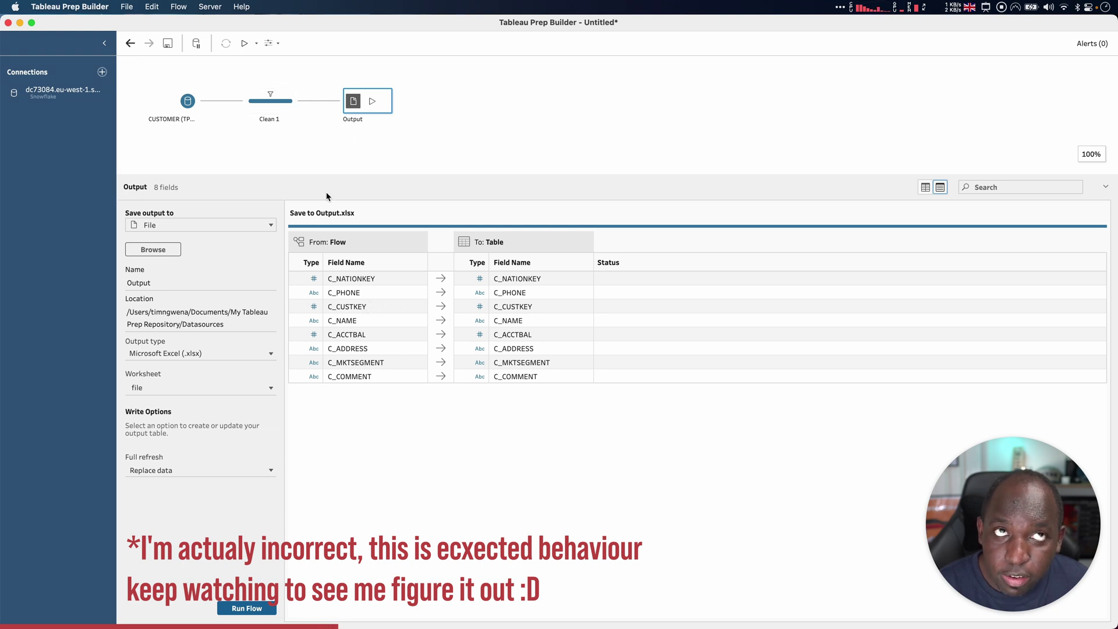
Try creating worksheet 'file 2', then set the target worksheet back to 'file'
click(153, 388)
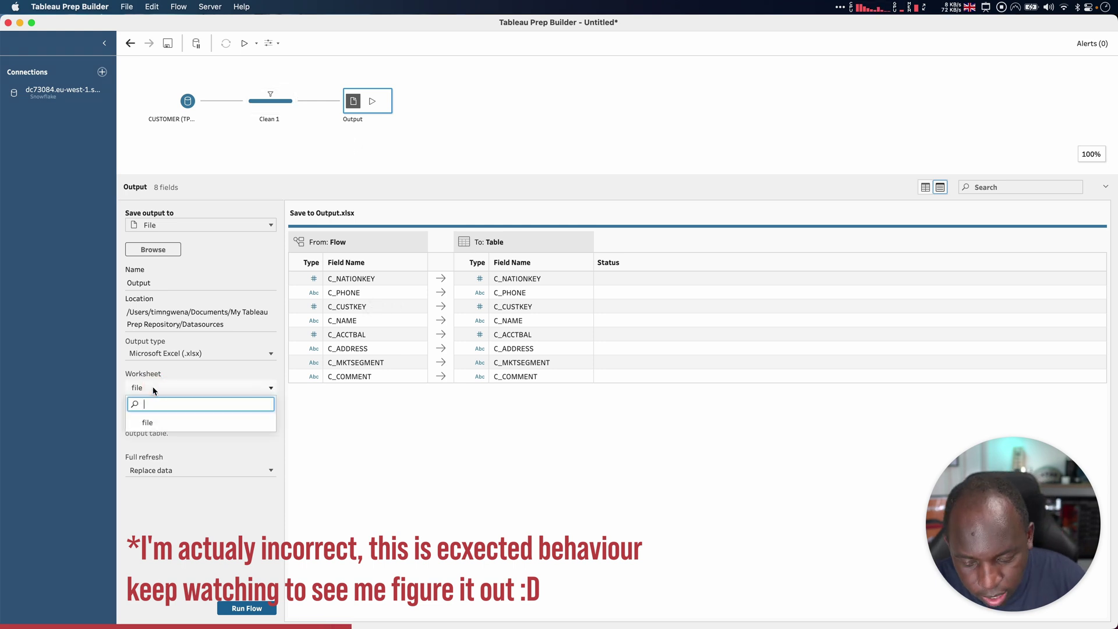
text(file 2)
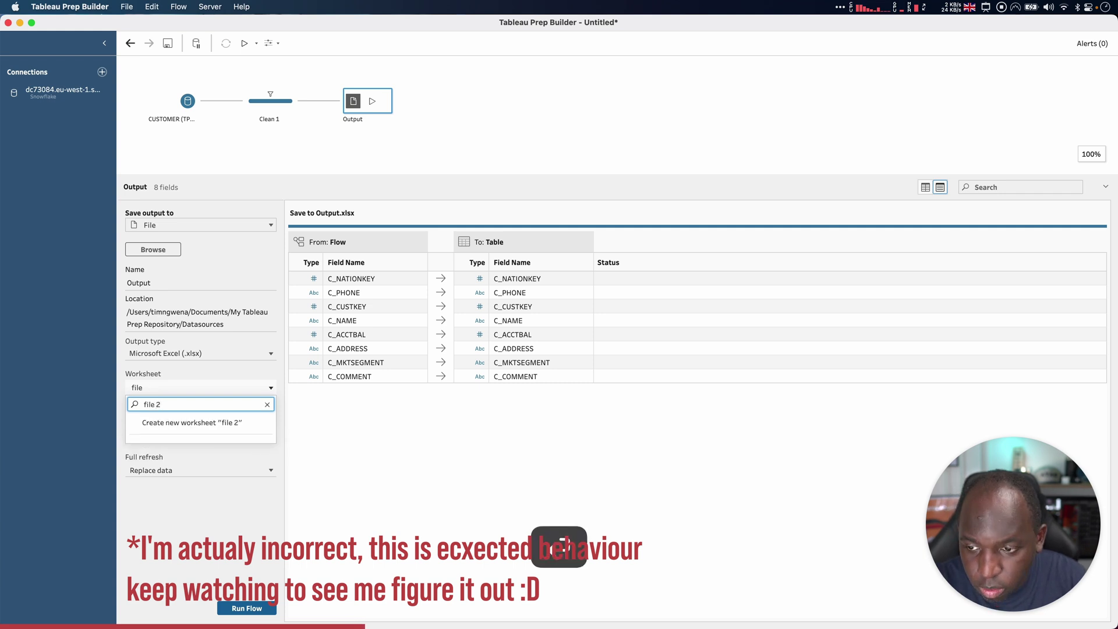
click(185, 423)
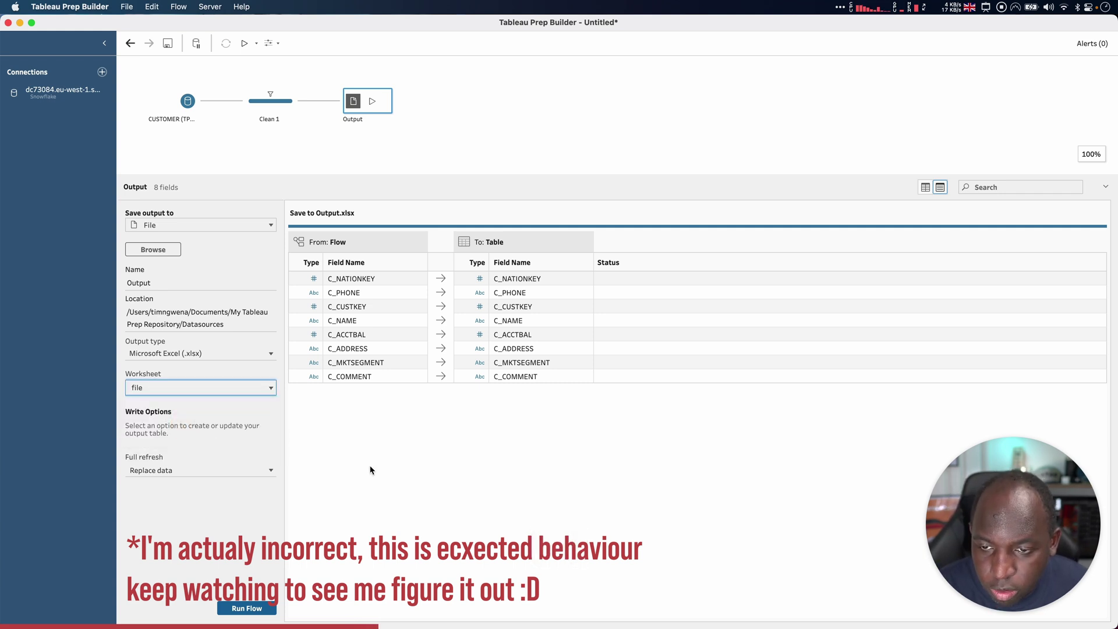
click(378, 281)
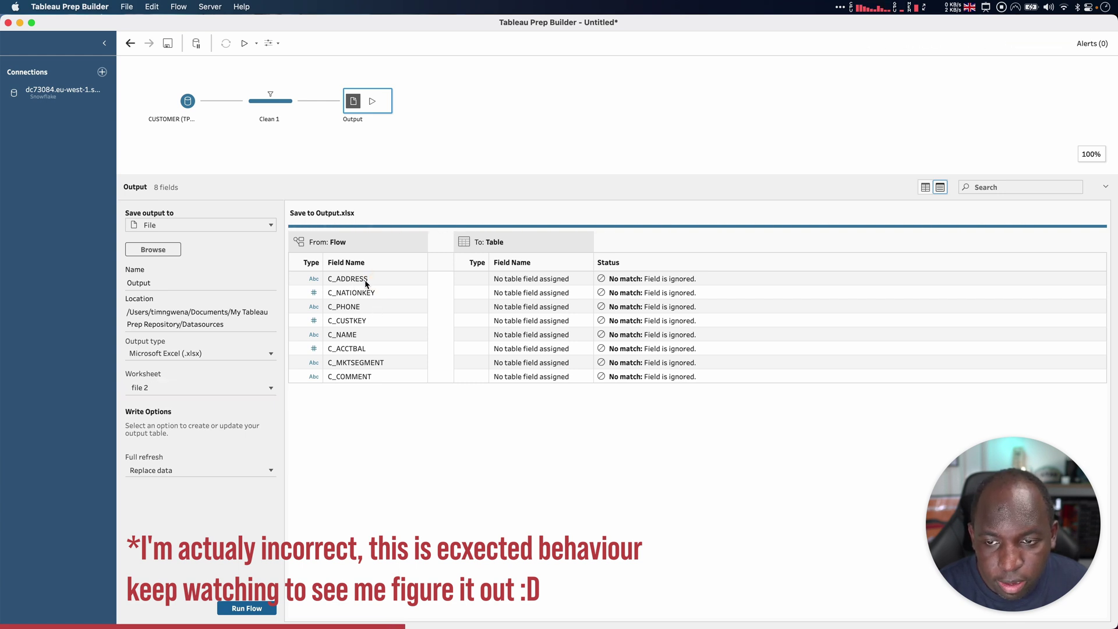
click(262, 387)
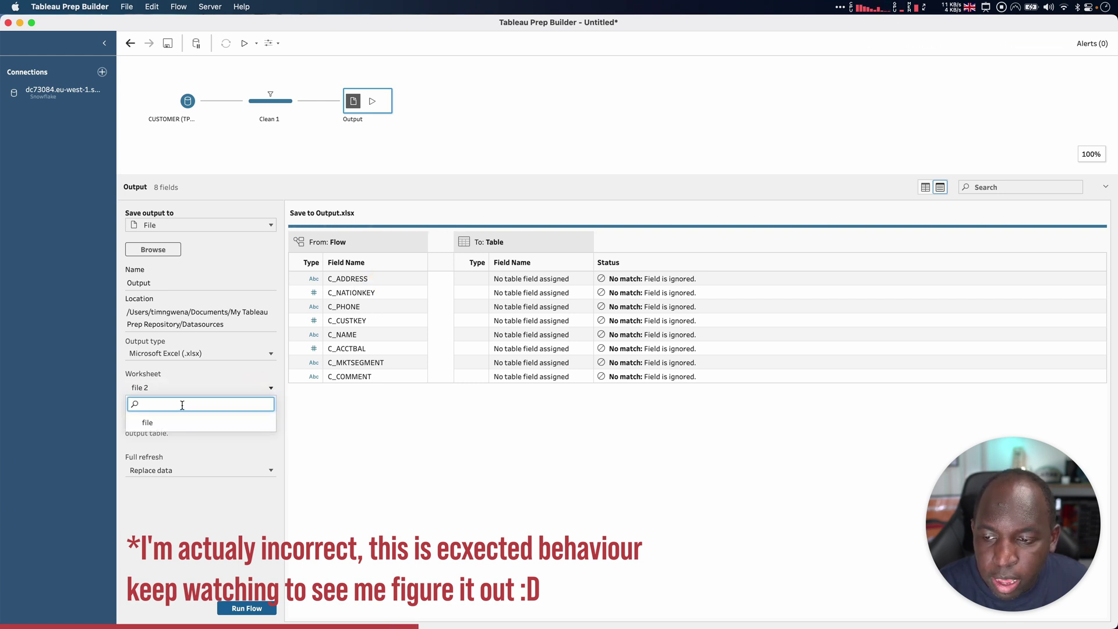
click(164, 423)
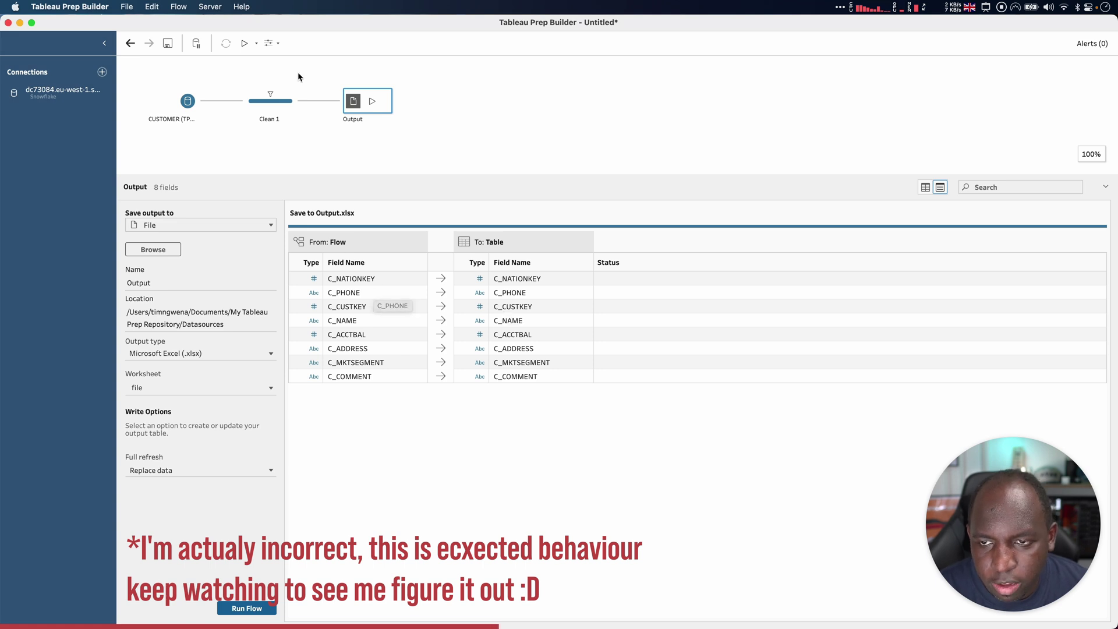
Review Clean 1's changes, then change the Output's full refresh from Replace data to Create table
click(265, 103)
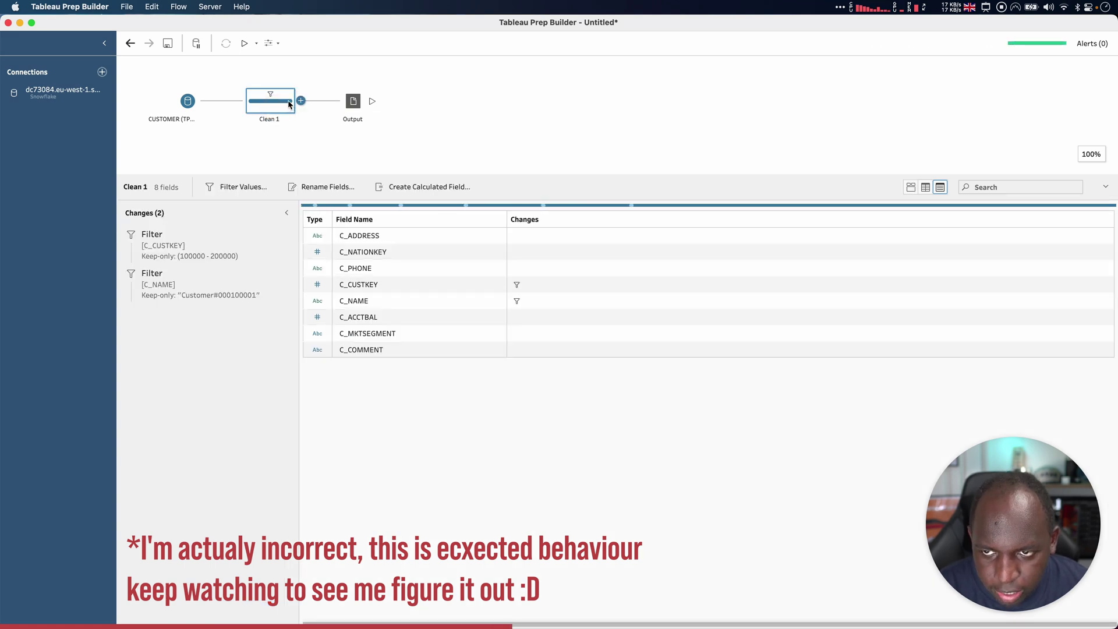
click(353, 107)
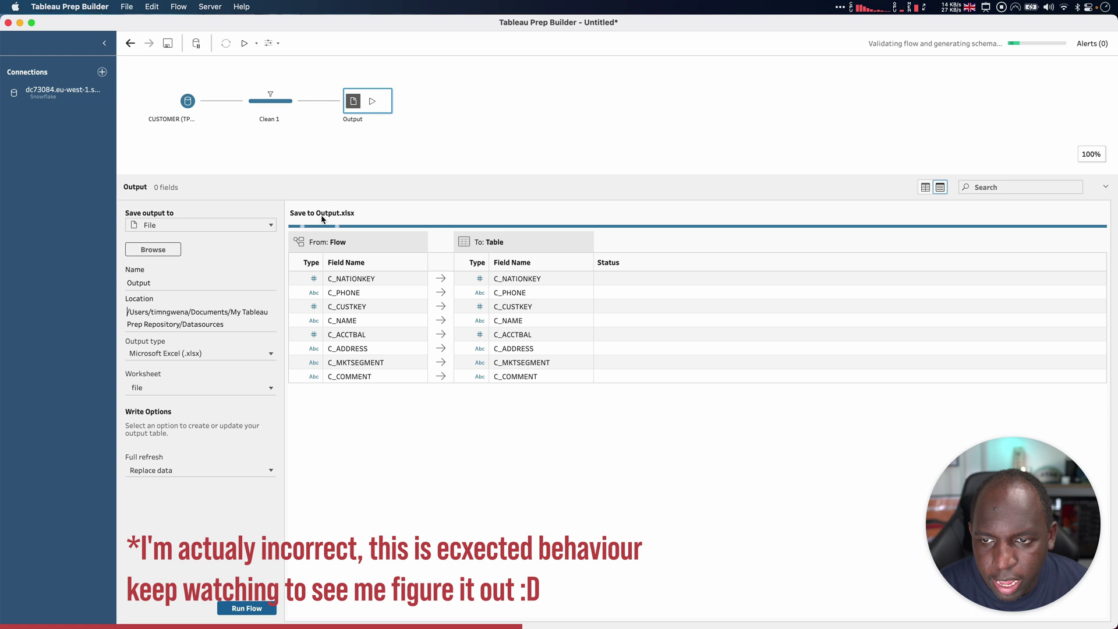
click(251, 471)
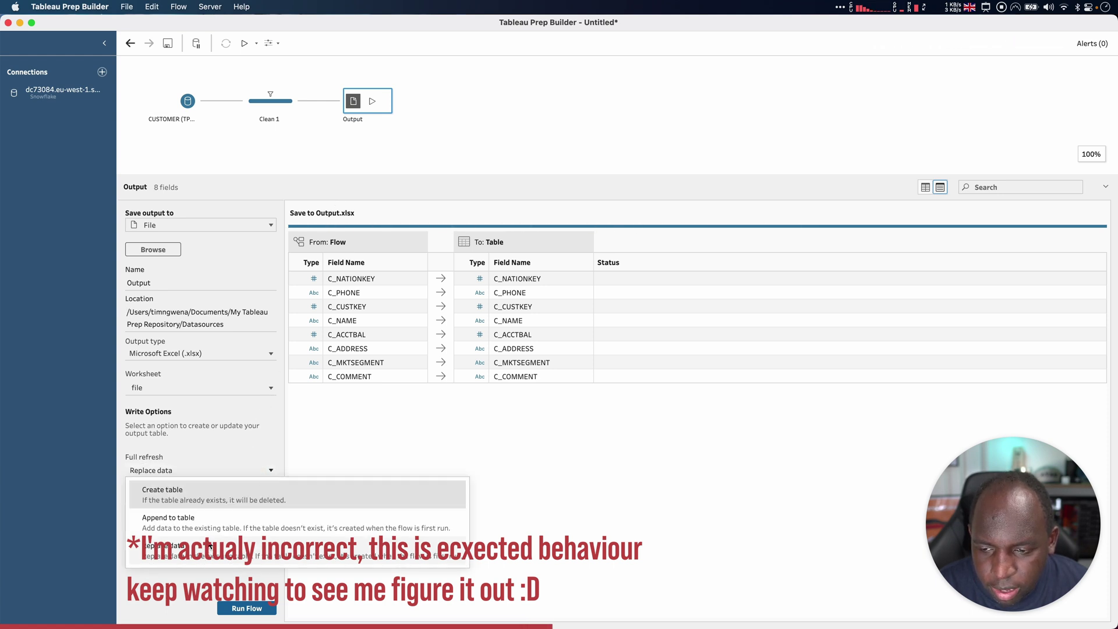
click(250, 498)
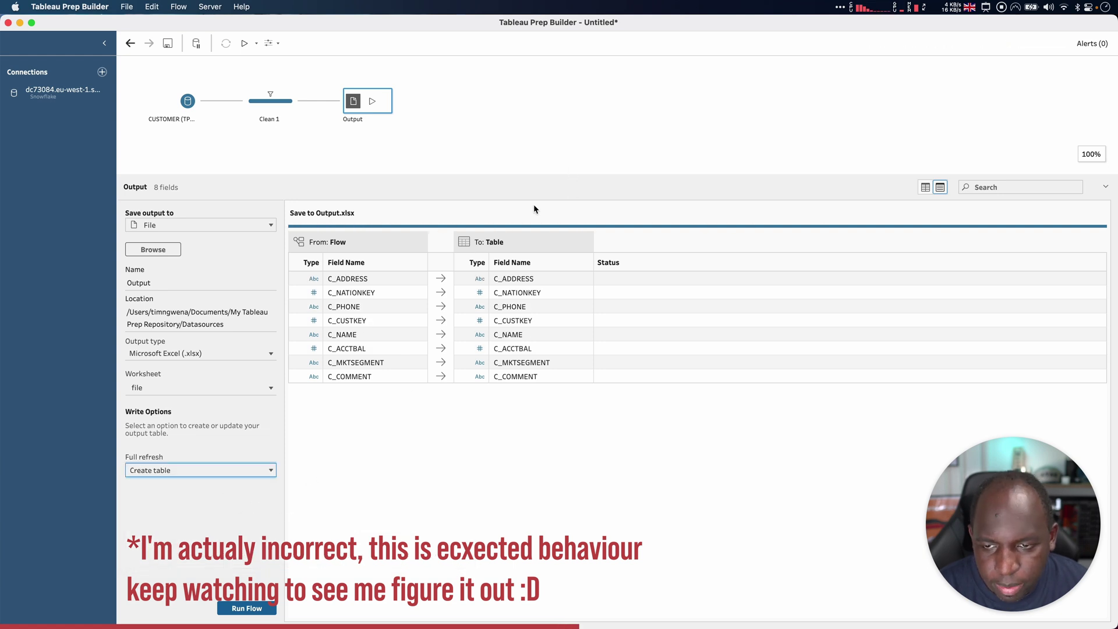
key(ctrl)
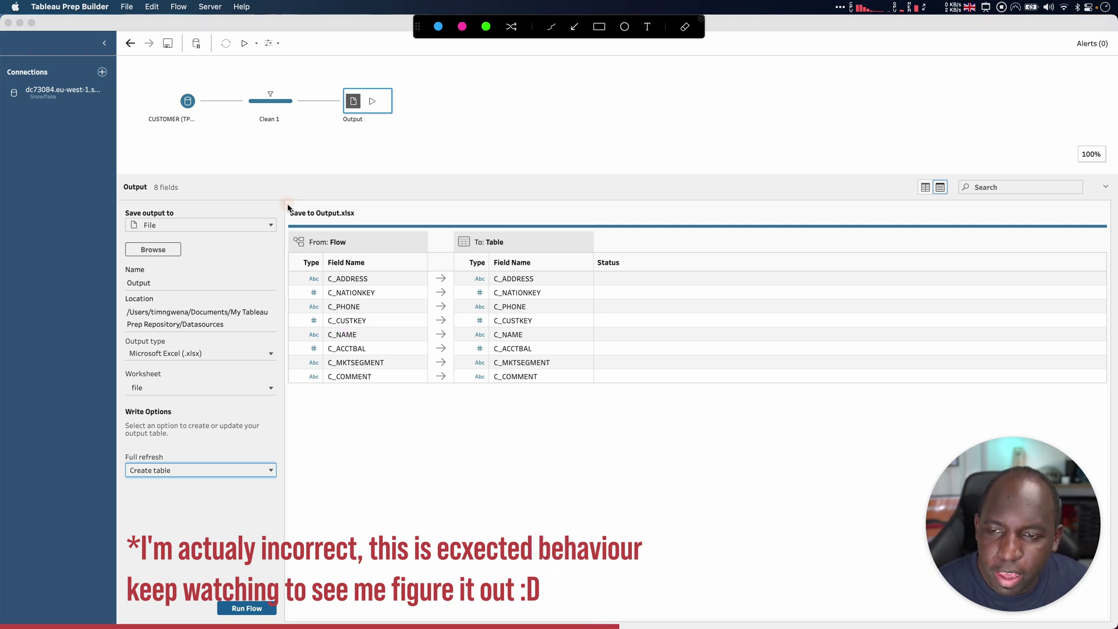
mouse_move(287, 207)
mouse_down()
mouse_move(527, 381)
mouse_move(608, 387)
mouse_up()
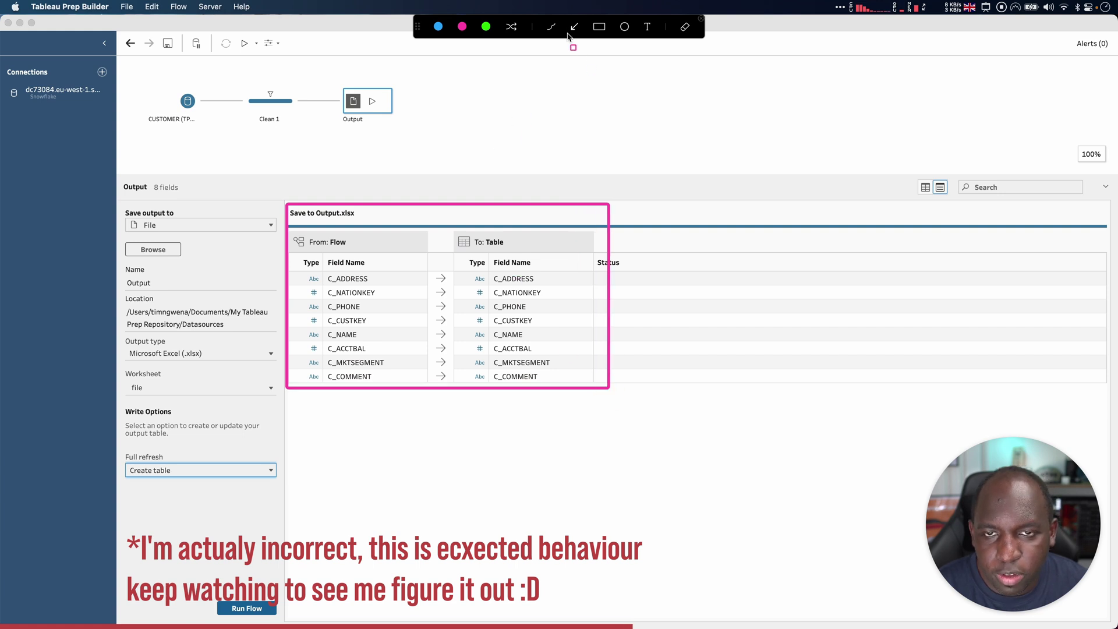
click(574, 27)
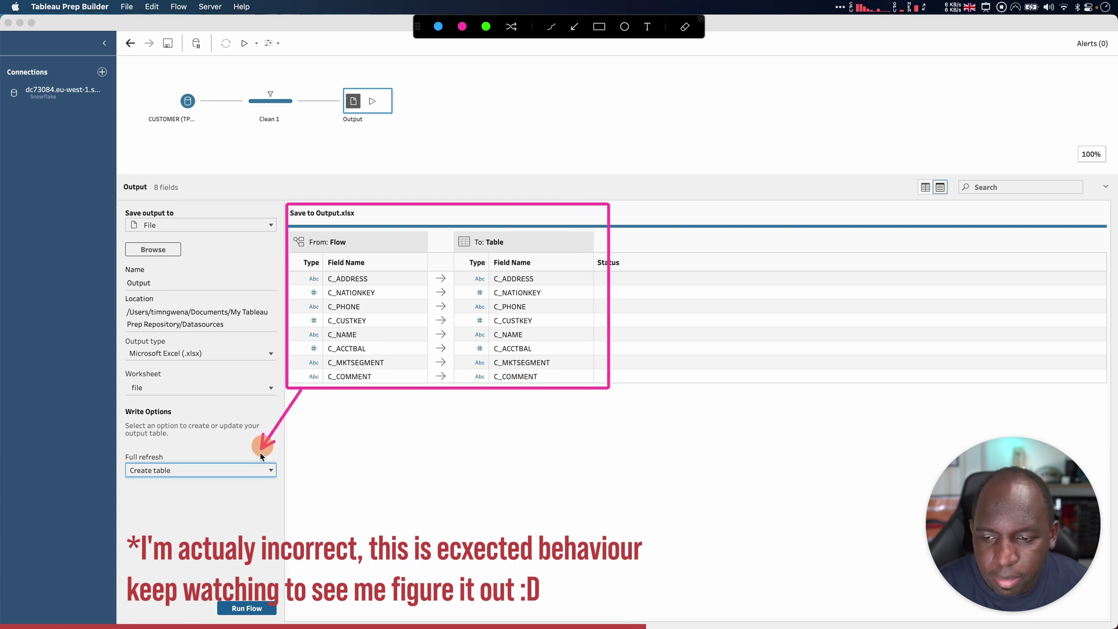
drag(260, 452, 258, 457)
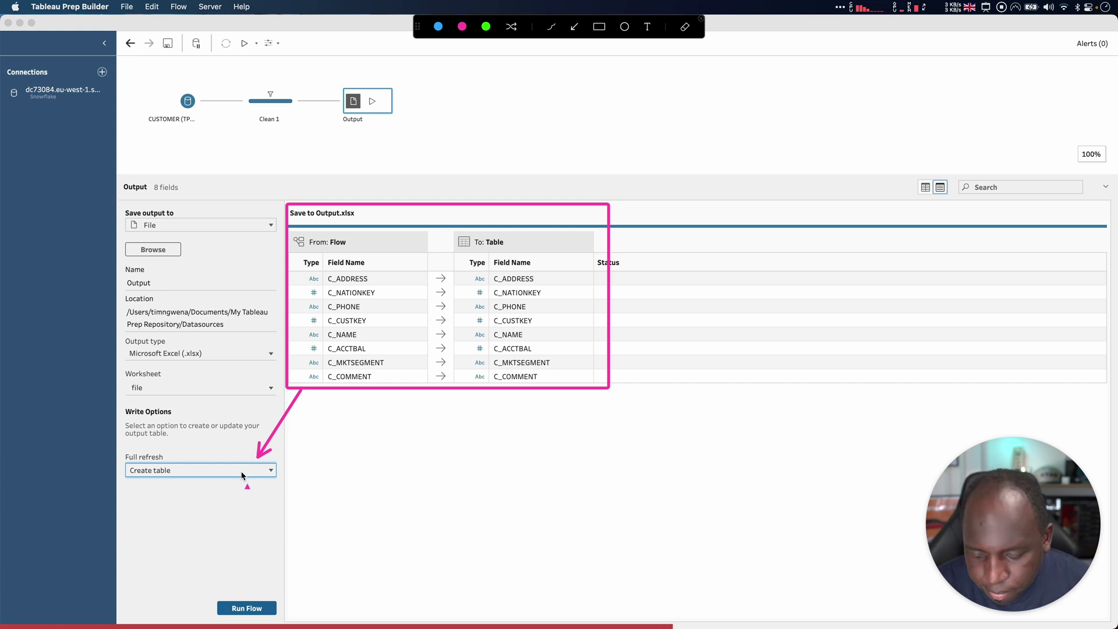
key(Escape)
click(271, 470)
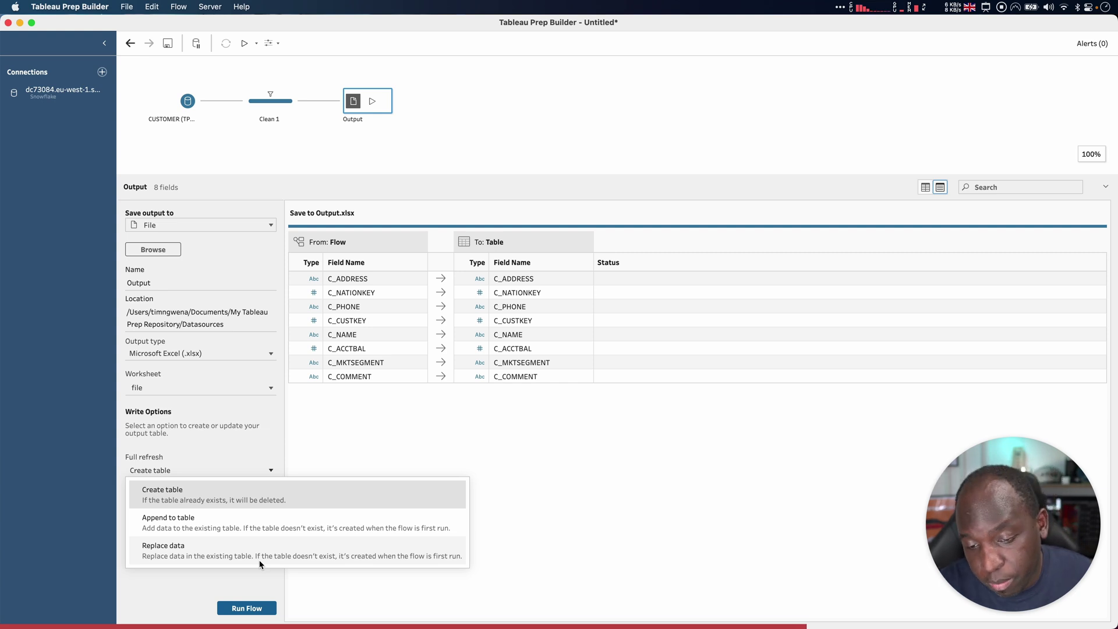
click(245, 498)
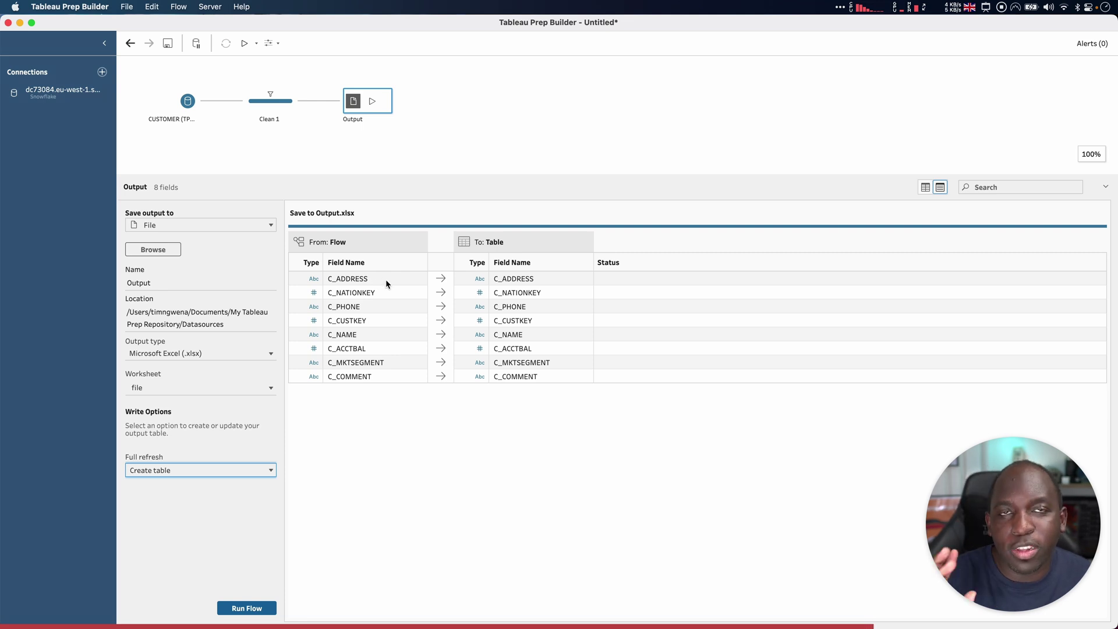
key(ctrl)
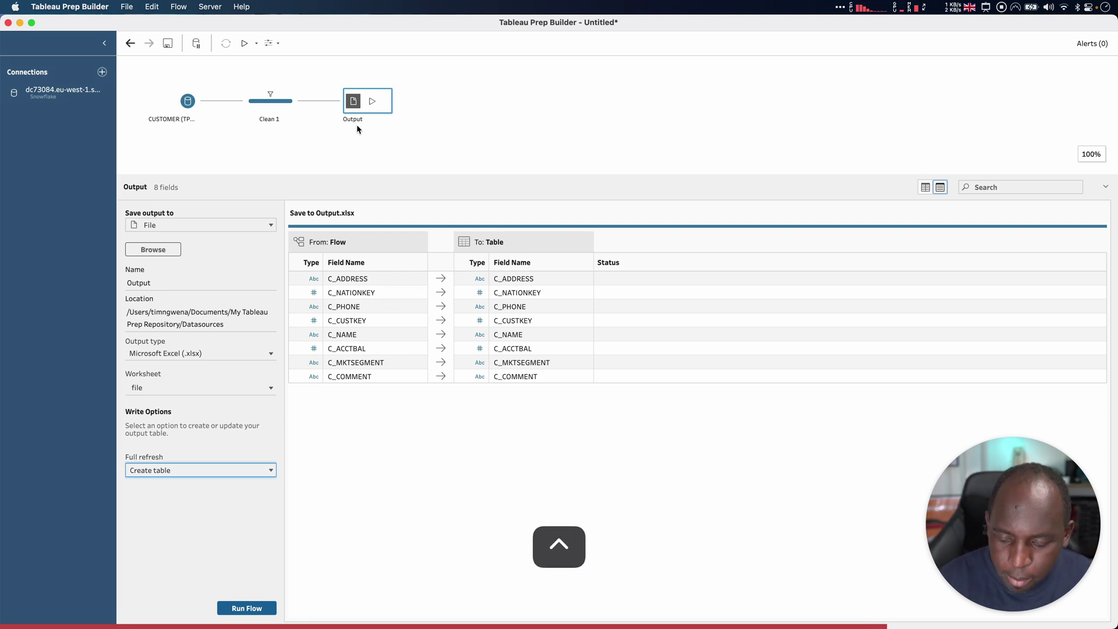
drag(324, 237, 199, 457)
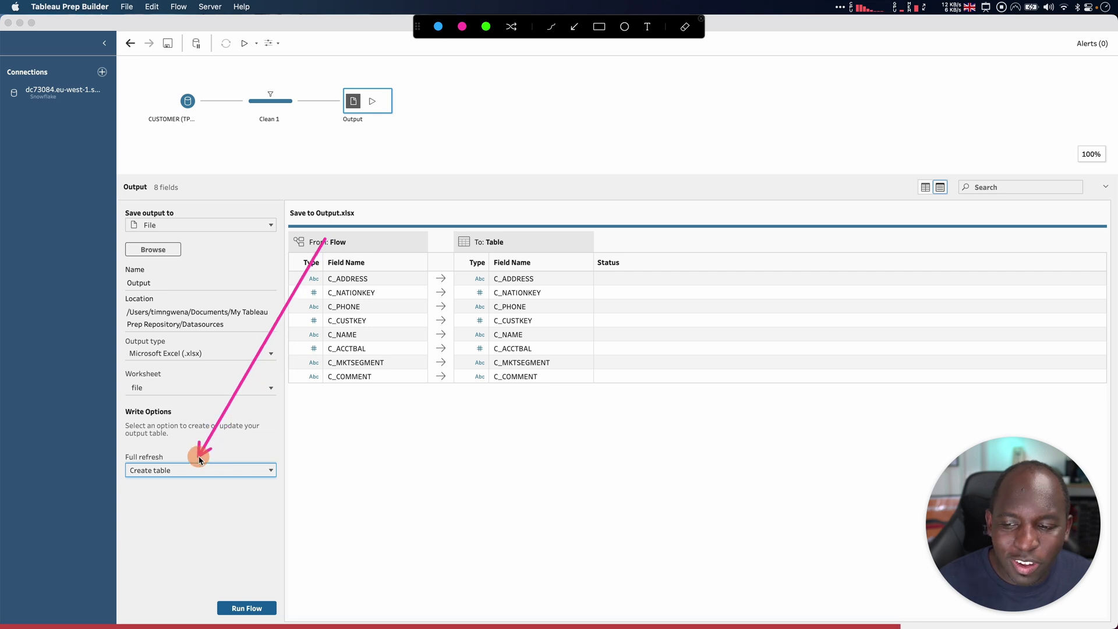
key(ctrl)
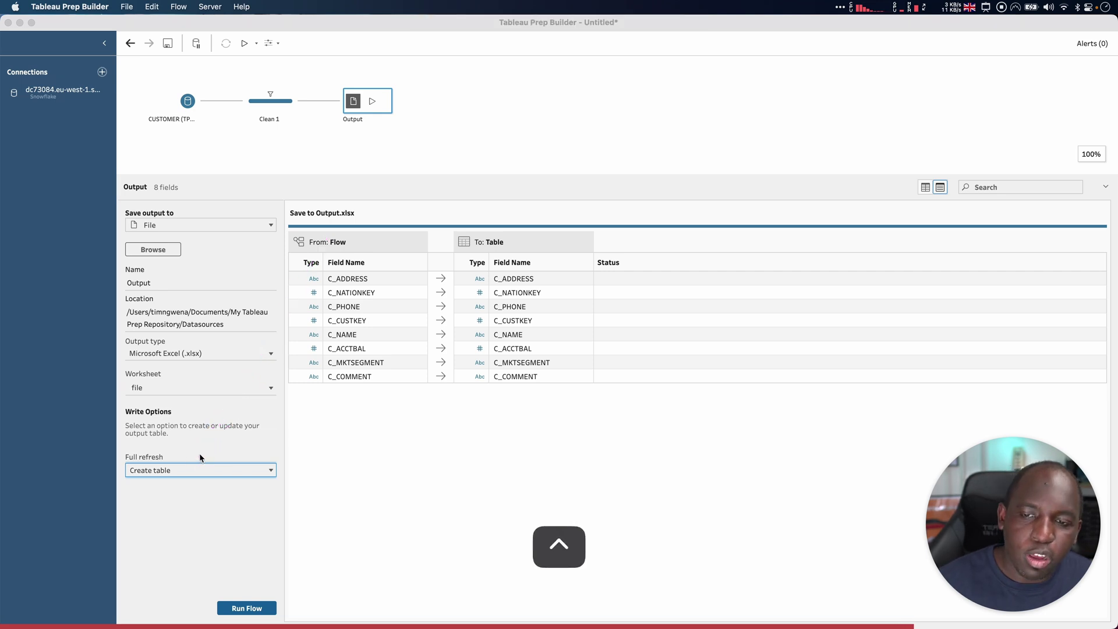